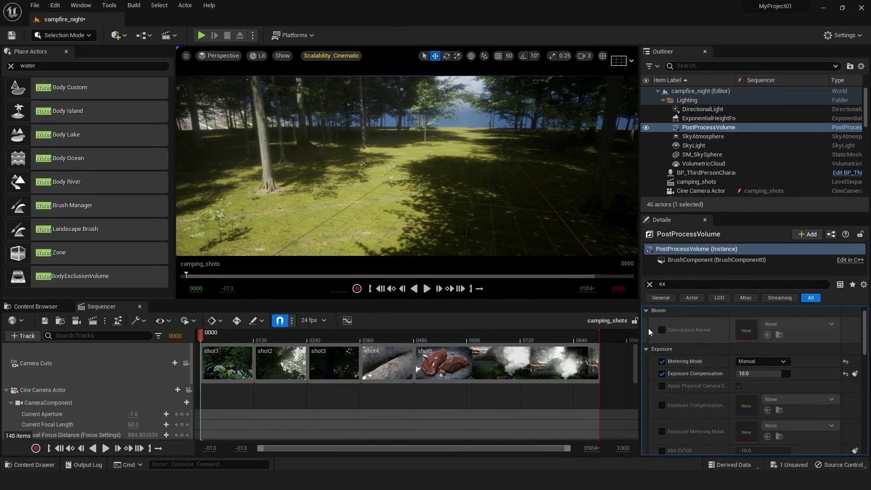
{"action": "mouse_move", "coordinate": [636, 355]}
{"action": "left_mouse_down"}
{"action": "mouse_move", "coordinate": [635, 363]}
{"action": "mouse_move", "coordinate": [637, 353]}
{"action": "left_mouse_up"}
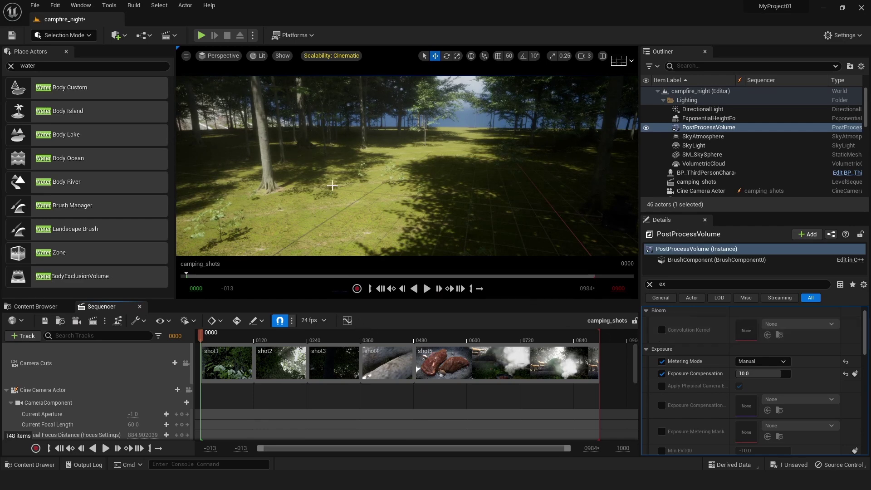
{"action": "left_click", "coordinate": [217, 480]}
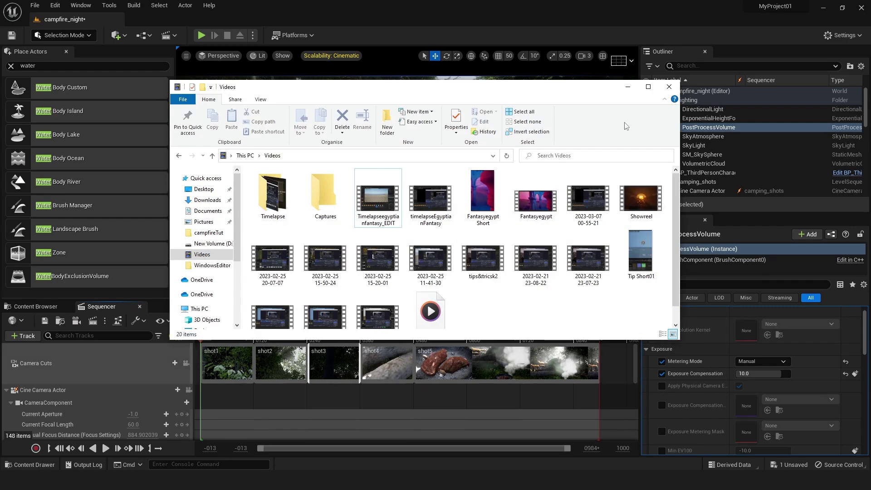
{"action": "key", "text": "alt+Tab"}
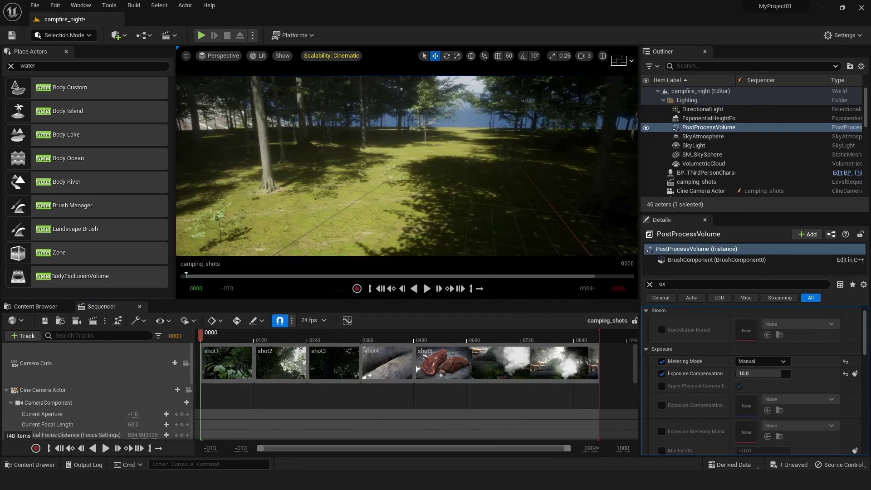
Switch to the browser to view the hidden-location YouTube short and its comments, then return to Unreal Editor
{"action": "left_click", "coordinate": [254, 481]}
{"action": "left_click", "coordinate": [487, 270]}
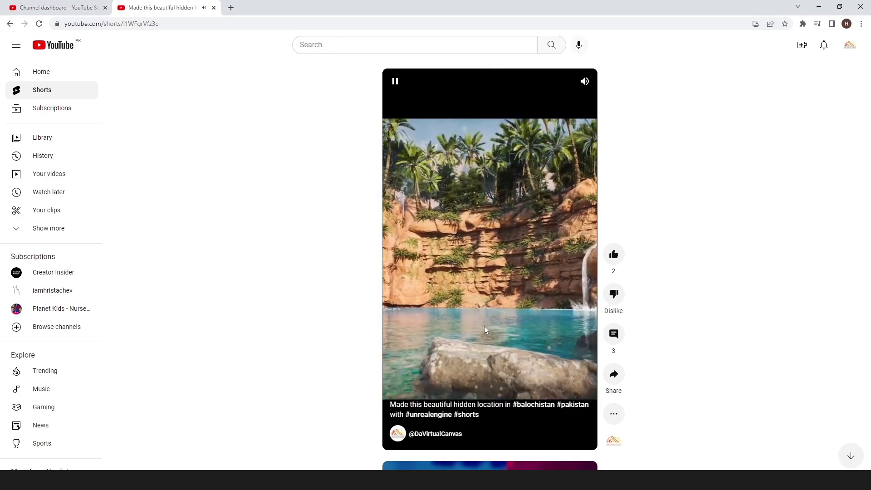
{"action": "left_click", "coordinate": [612, 334]}
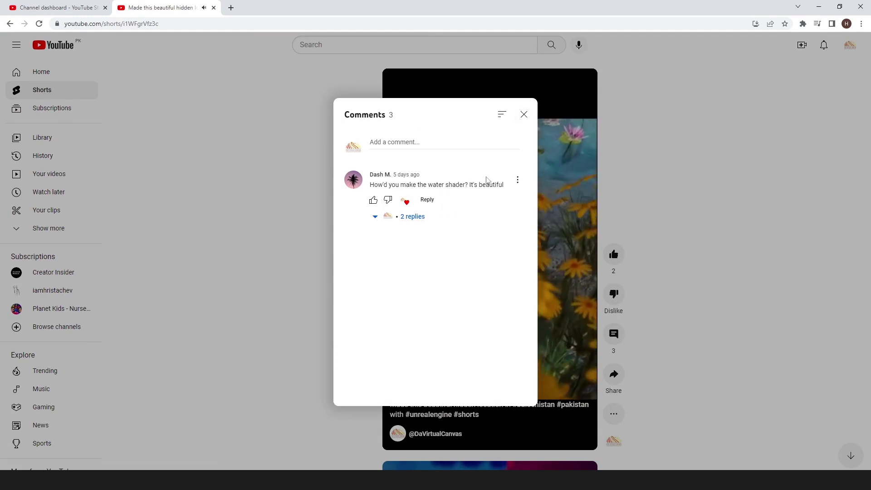
{"action": "left_click", "coordinate": [524, 115]}
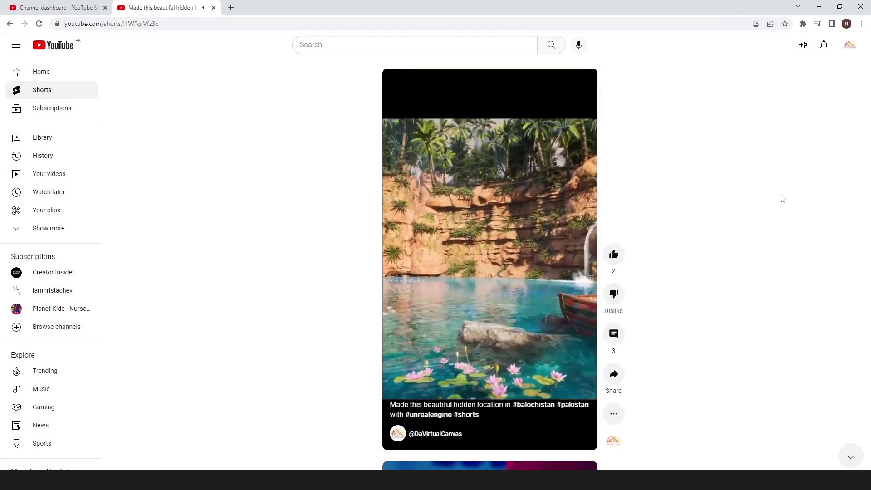
{"action": "left_click", "coordinate": [818, 8]}
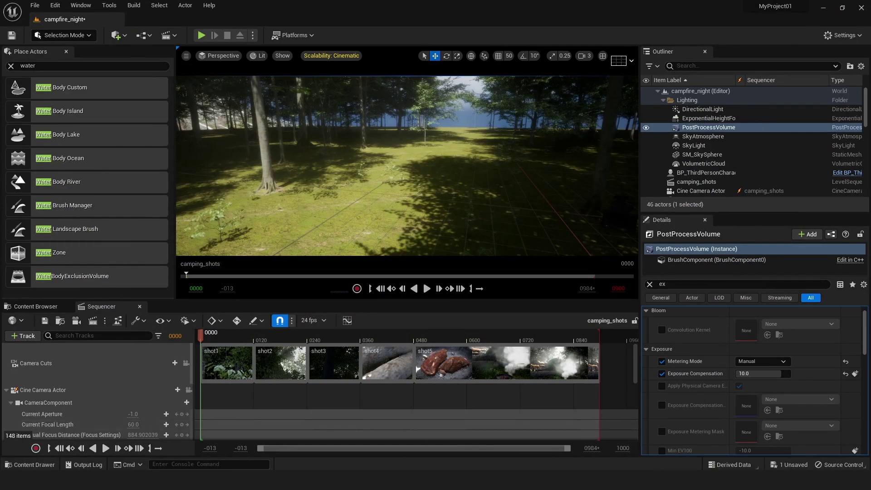
{"action": "key", "text": "alt+Tab"}
{"action": "key", "text": "space"}
{"action": "left_click", "coordinate": [819, 7]}
Enlarge the viewport by reducing the height of the Sequencer area below it
{"action": "mouse_move", "coordinate": [439, 251]}
{"action": "right_mouse_down"}
{"action": "mouse_move", "coordinate": [222, 249]}
{"action": "mouse_move", "coordinate": [439, 250]}
{"action": "right_mouse_up"}
{"action": "left_click_drag", "start_coordinate": [247, 301], "coordinate": [248, 337]}
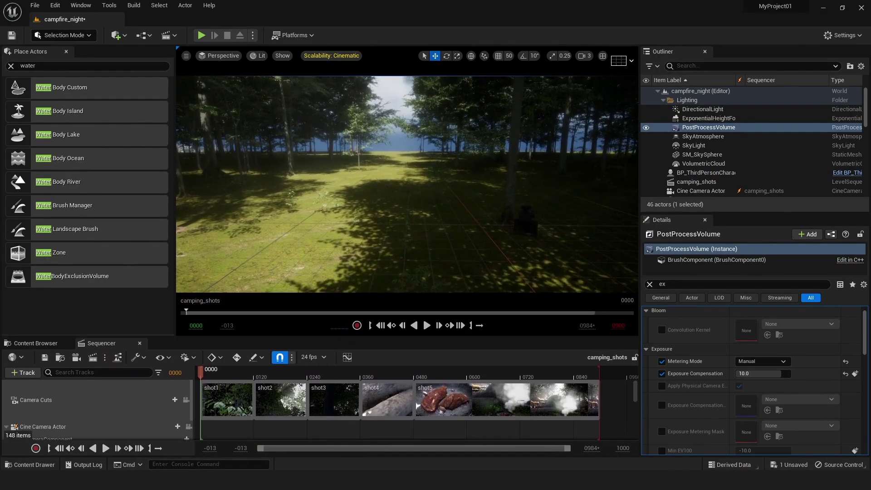
{"action": "right_click_drag", "start_coordinate": [390, 218], "coordinate": [353, 168]}
{"action": "right_click_drag", "start_coordinate": [424, 203], "coordinate": [429, 232]}
{"action": "right_click_drag", "start_coordinate": [316, 231], "coordinate": [354, 232]}
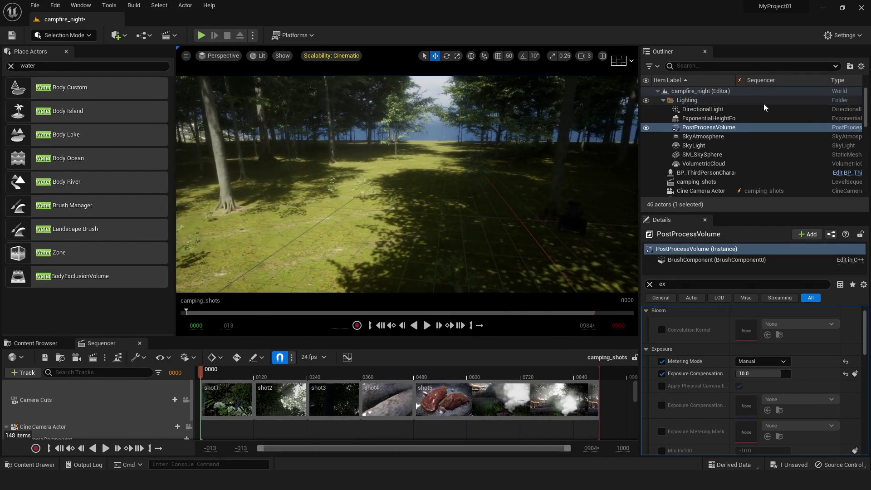
Search the project's plugins for "water" and check whether the Water plugin is enabled
{"action": "left_click", "coordinate": [841, 37]}
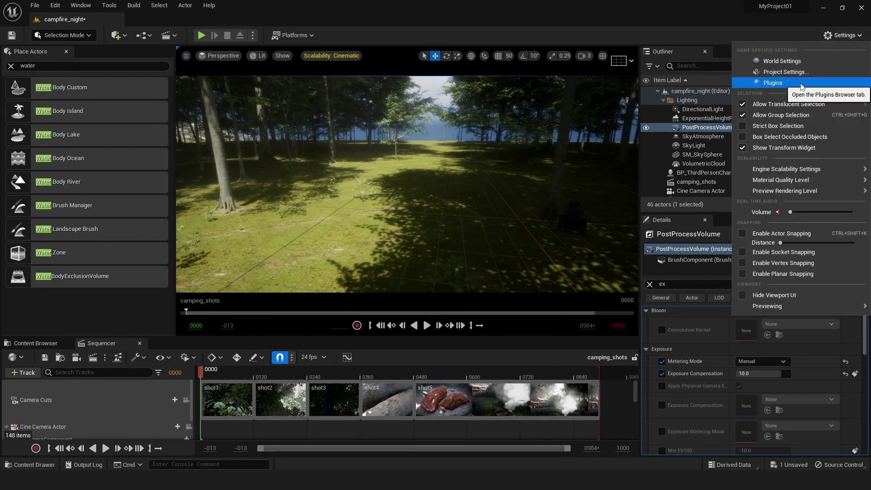
{"action": "left_click", "coordinate": [771, 83]}
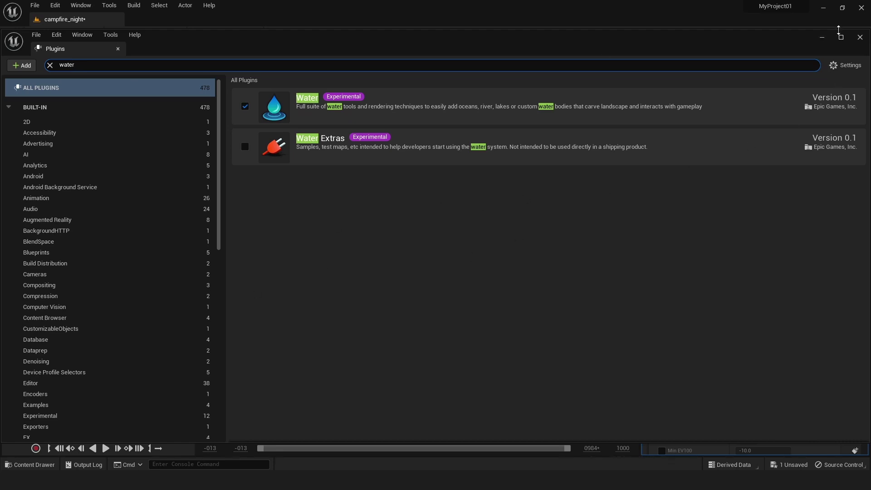
{"action": "left_click", "coordinate": [822, 38]}
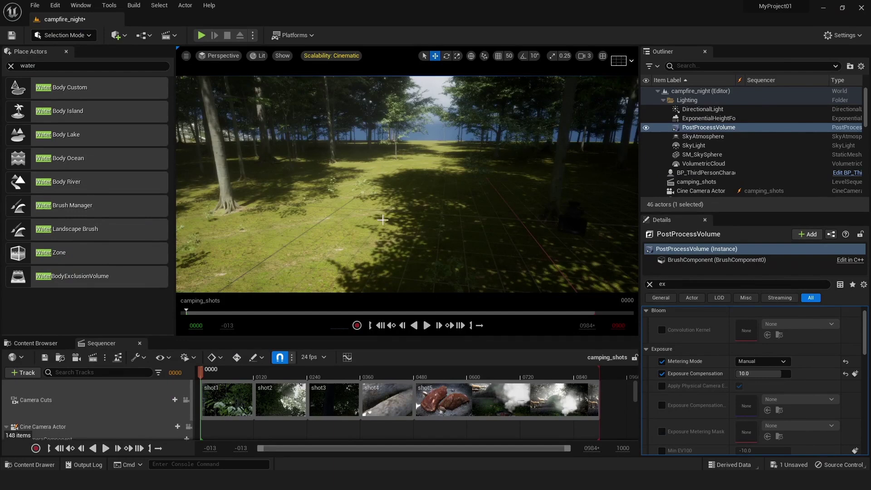
Close the Sequencer and shrink the Content Browser area to give the viewport more height
{"action": "right_click_drag", "start_coordinate": [383, 220], "coordinate": [375, 225]}
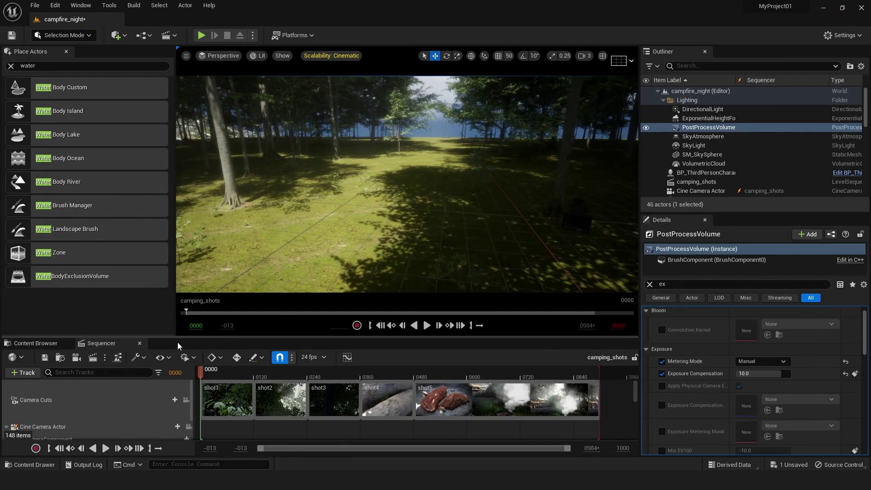
{"action": "left_click", "coordinate": [140, 344]}
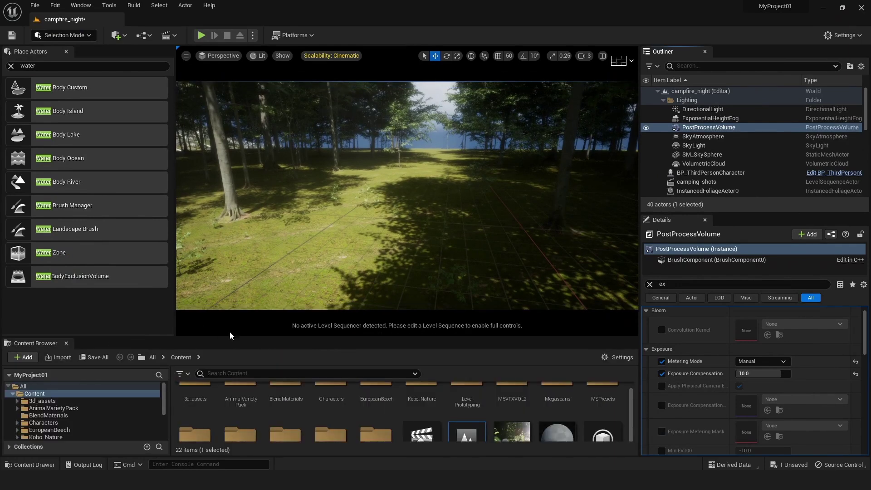
{"action": "left_click_drag", "start_coordinate": [230, 339], "coordinate": [229, 355]}
{"action": "right_click_drag", "start_coordinate": [390, 204], "coordinate": [431, 227]}
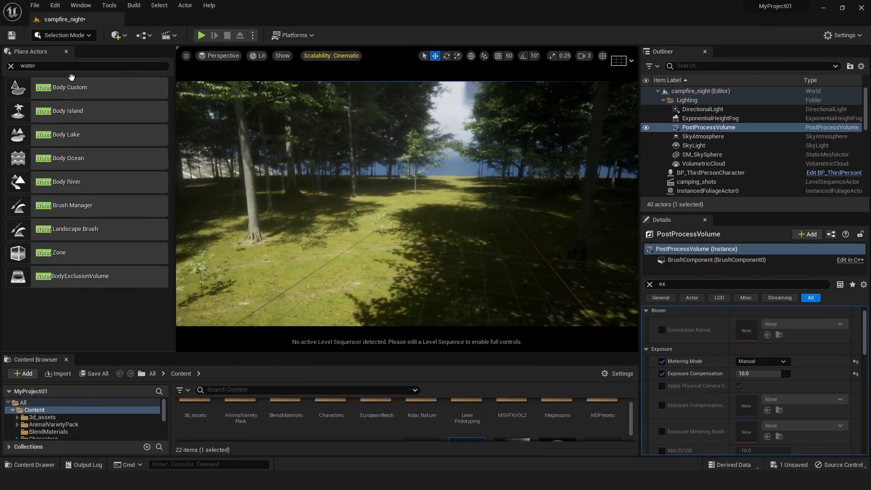
Search the placeable actors for "water" and place a Water Body Lake in the forest clearing
{"action": "left_click", "coordinate": [10, 66]}
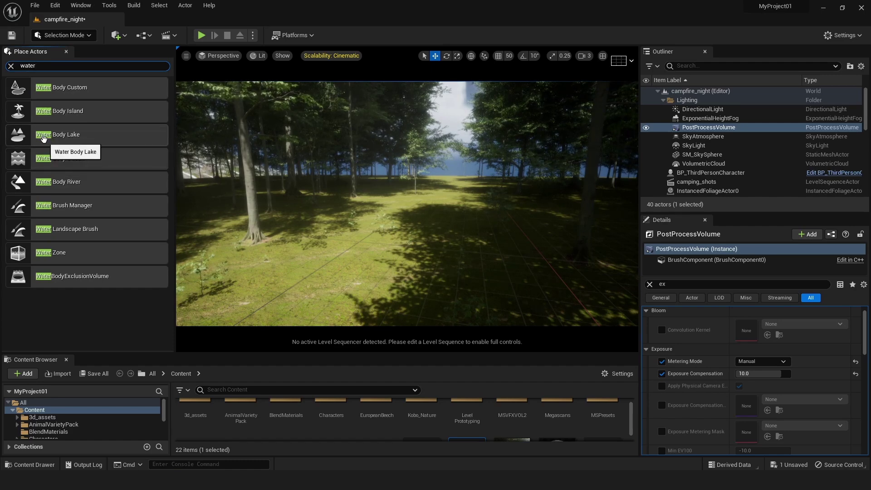
{"action": "left_click_drag", "start_coordinate": [44, 138], "coordinate": [476, 188]}
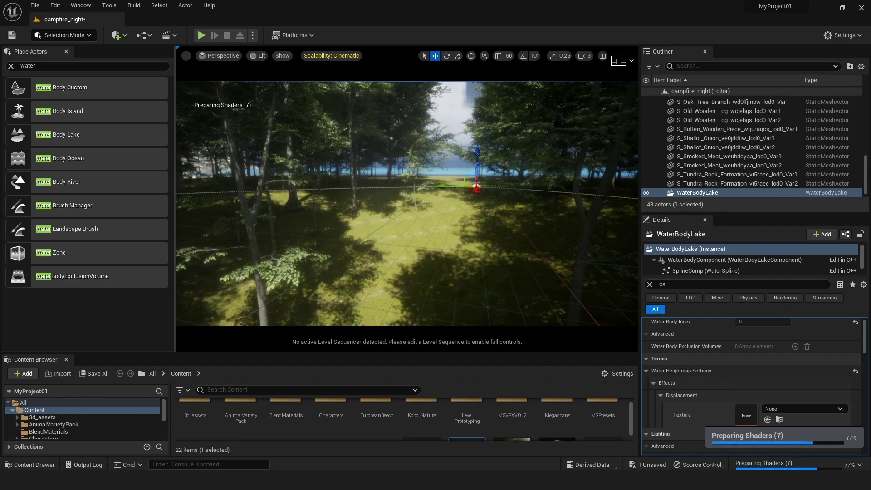
{"action": "right_click_drag", "start_coordinate": [407, 204], "coordinate": [456, 217]}
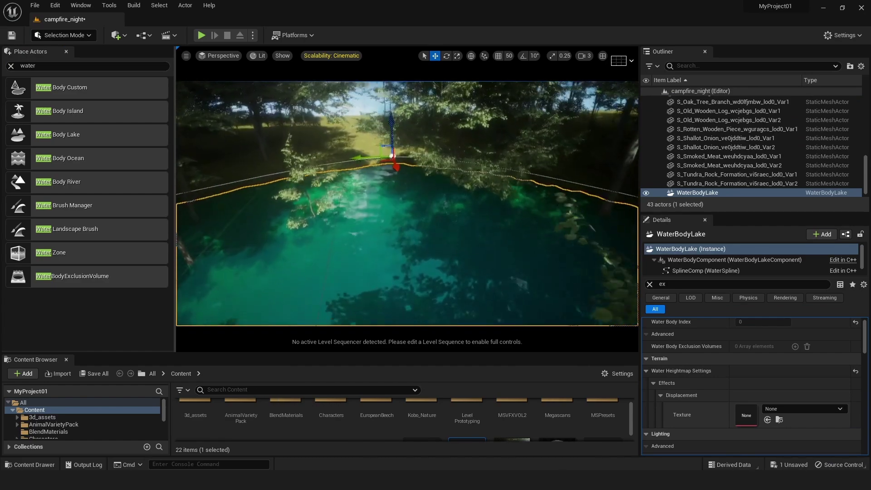
Clear the lake's property filter and set its X and Y scale to 1
{"action": "key", "text": "r"}
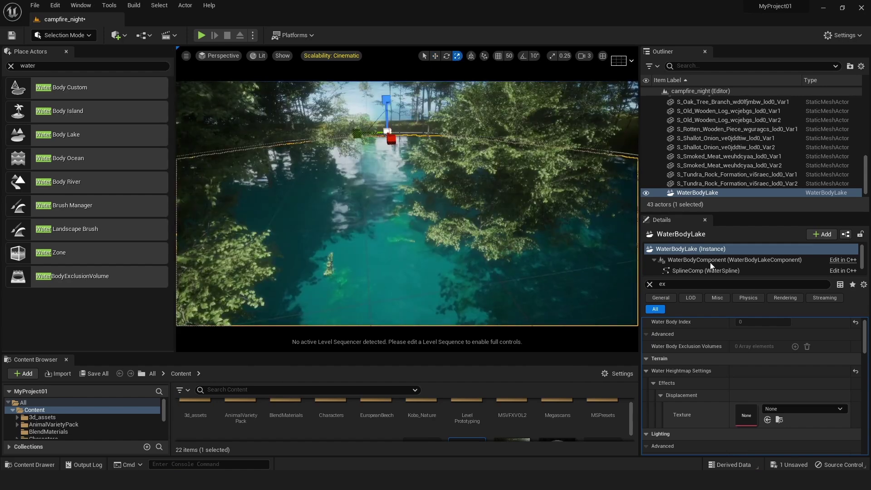
{"action": "left_click", "coordinate": [649, 284]}
{"action": "left_click", "coordinate": [759, 347]}
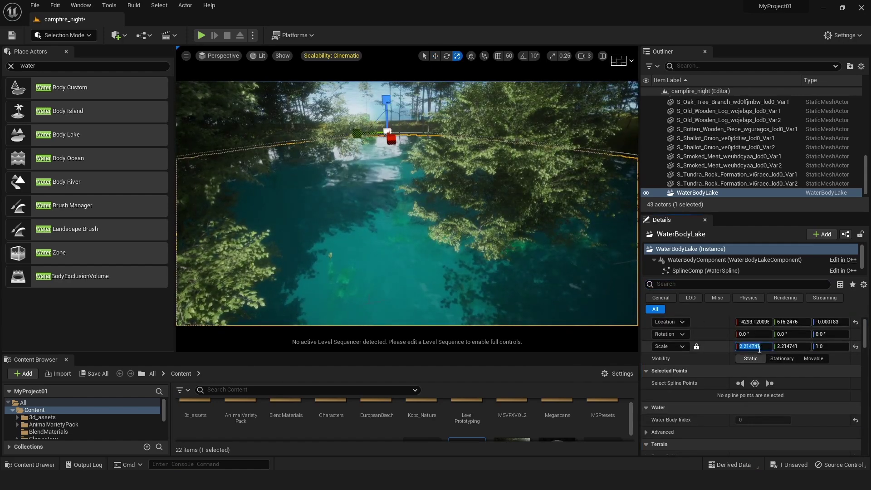
{"action": "type", "text": "1"}
{"action": "key", "text": "Tab"}
{"action": "type", "text": "1"}
{"action": "key", "text": "Tab"}
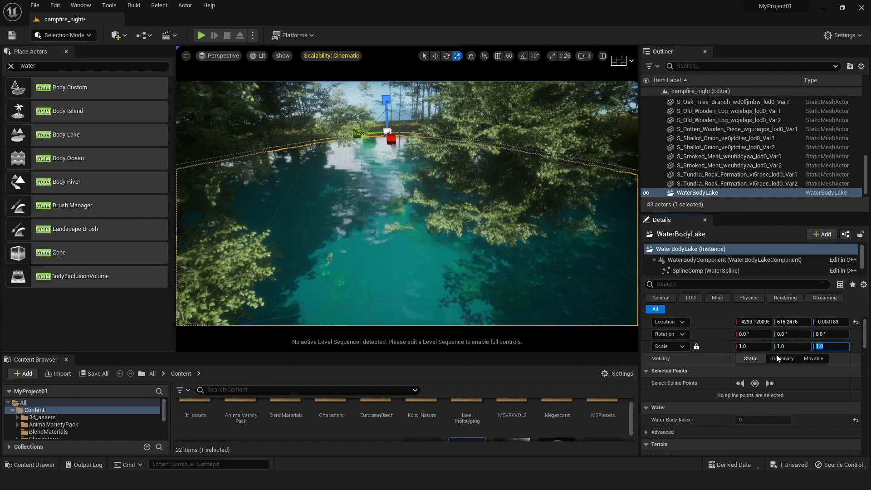
Set the lake's X, Y and Z scale to 0.5 one after another
{"action": "left_click", "coordinate": [747, 347]}
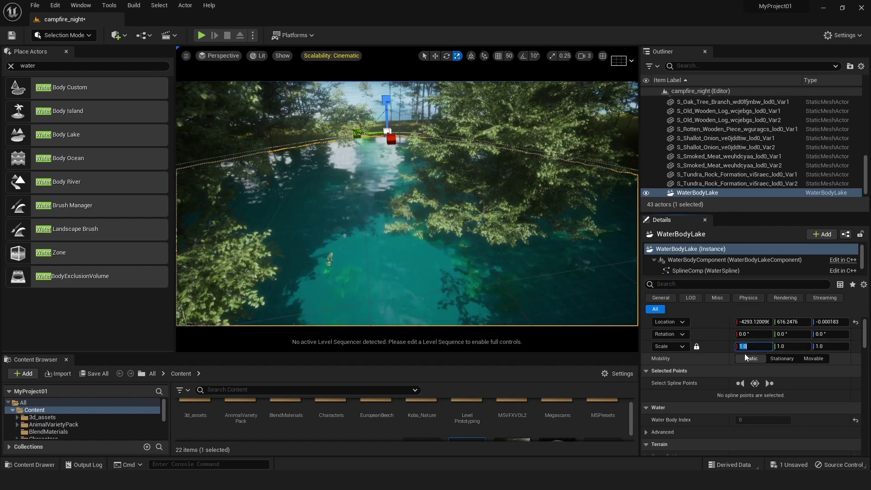
{"action": "type", "text": "0.5"}
{"action": "key", "text": "Tab"}
{"action": "type", "text": "0.5"}
{"action": "key", "text": "Tab"}
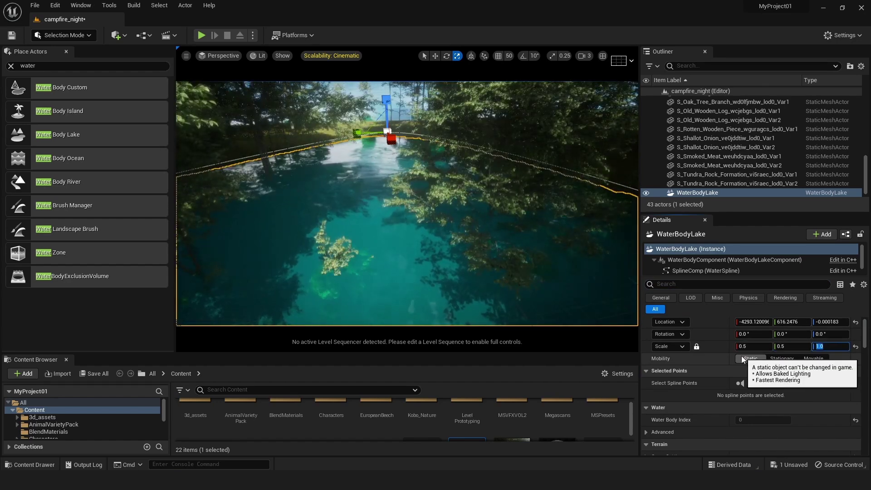
{"action": "type", "text": "0.5"}
{"action": "key", "text": "Tab"}
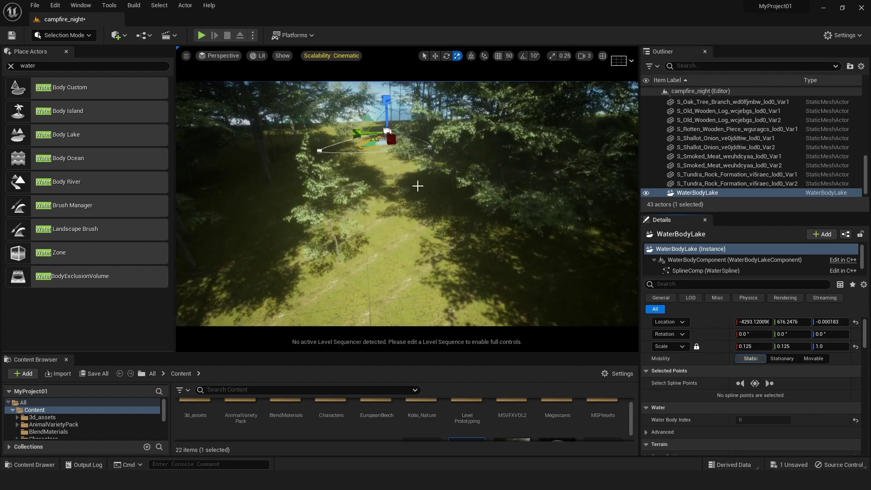
Set the lake's X and Y scale to 0.25
{"action": "key", "text": "w"}
{"action": "mouse_move", "coordinate": [418, 186]}
{"action": "right_mouse_down"}
{"action": "mouse_move", "coordinate": [390, 161]}
{"action": "mouse_move", "coordinate": [388, 145]}
{"action": "mouse_move", "coordinate": [417, 186]}
{"action": "right_mouse_up"}
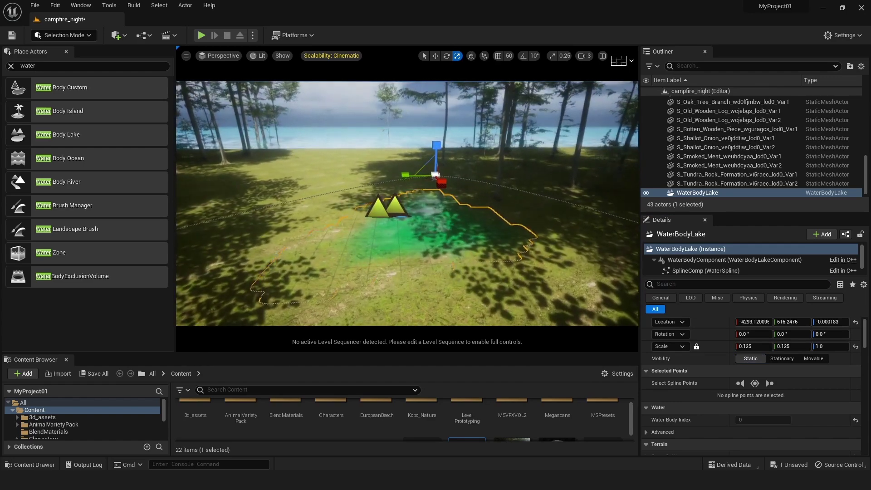
{"action": "left_click", "coordinate": [764, 347]}
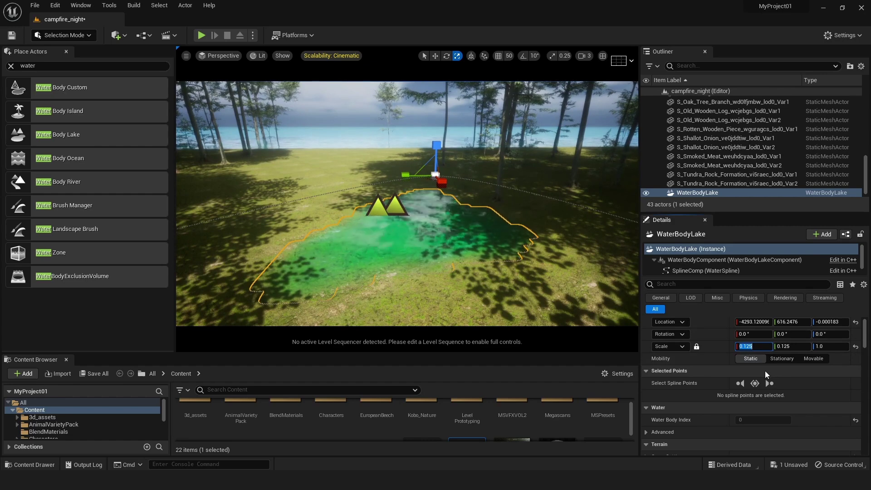
{"action": "key", "text": "Tab"}
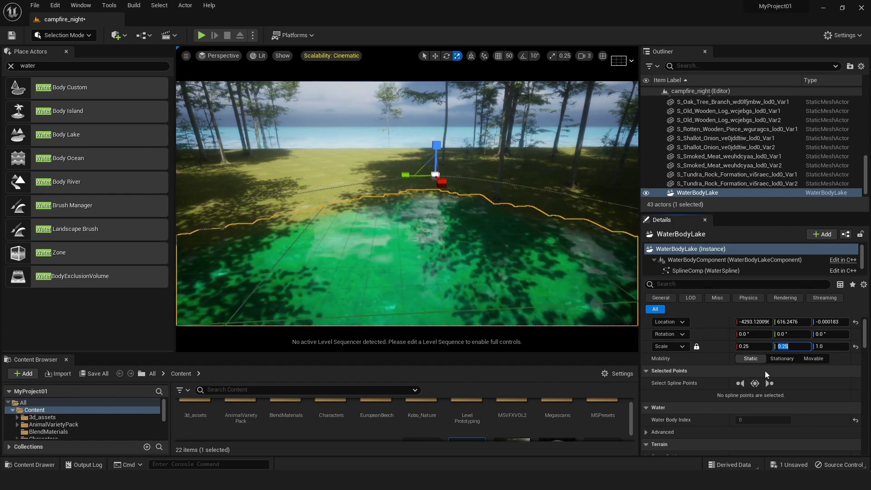
Set the lake's X and Y scale to 0.5
{"action": "left_click", "coordinate": [759, 347]}
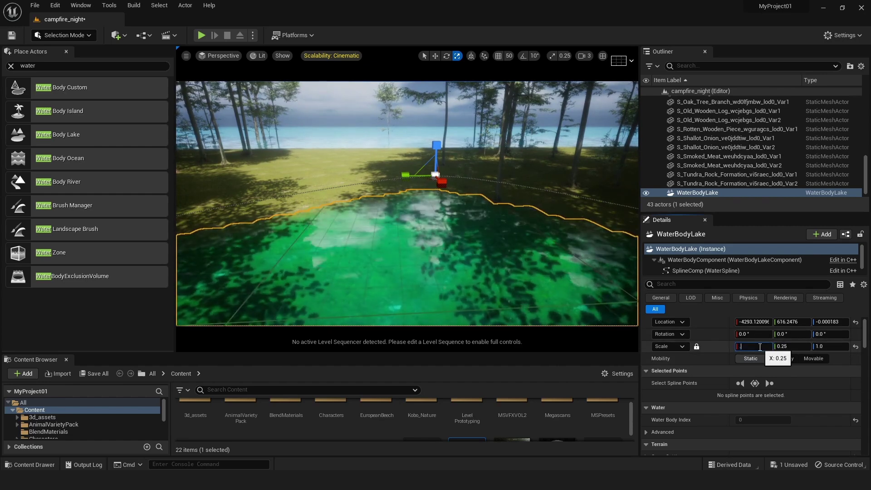
{"action": "type", "text": "0.5"}
{"action": "key", "text": "Tab"}
{"action": "right_click_drag", "start_coordinate": [562, 245], "coordinate": [576, 272]}
{"action": "right_click_drag", "start_coordinate": [408, 249], "coordinate": [438, 216]}
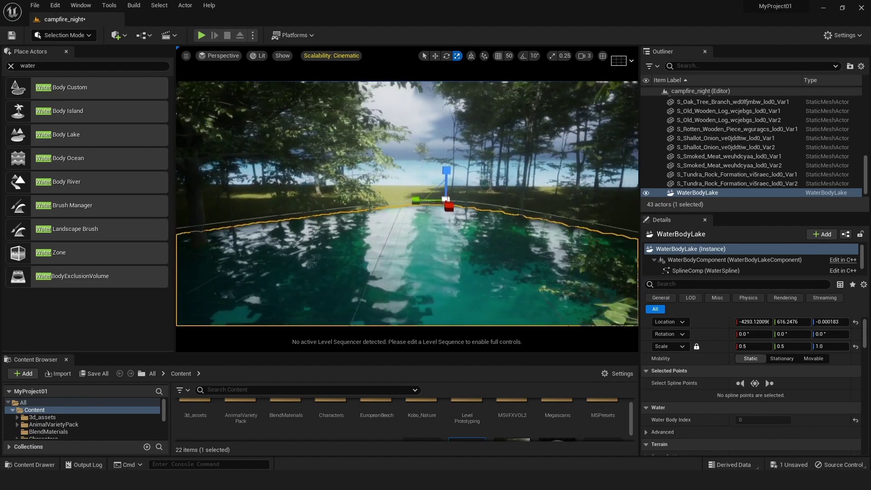
Switch to Foliage mode and select the first 15 foliage types in the palette
{"action": "left_click", "coordinate": [67, 36]}
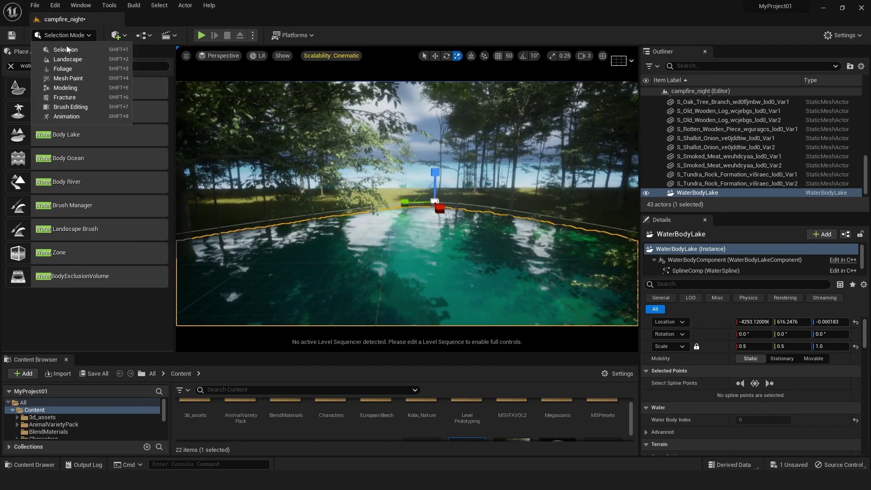
{"action": "left_click", "coordinate": [78, 74]}
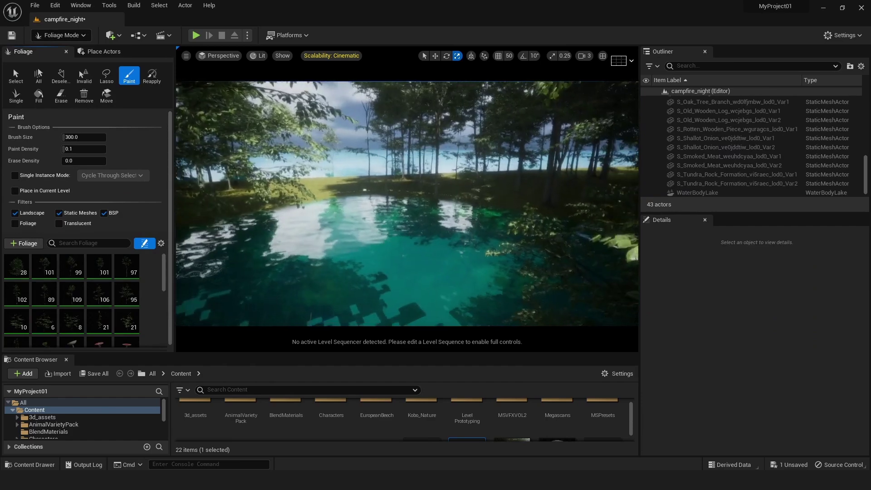
{"action": "right_click_drag", "start_coordinate": [406, 203], "coordinate": [422, 211]}
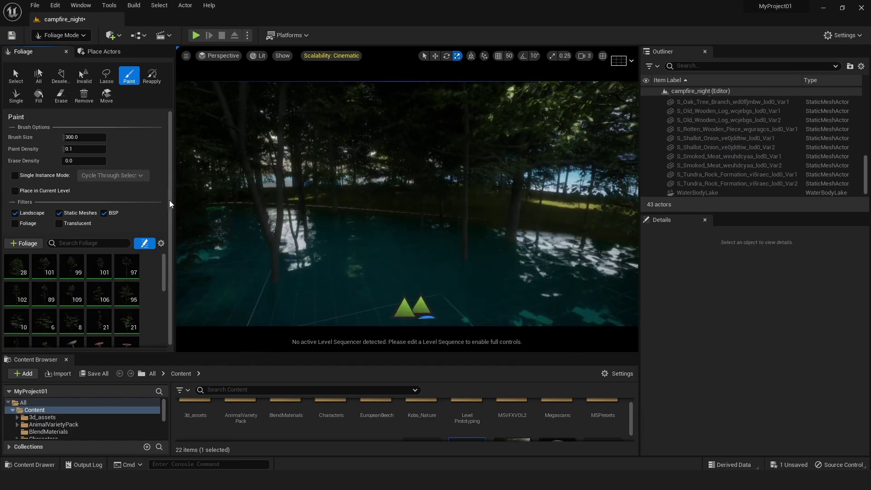
{"action": "scroll", "coordinate": [171, 204], "scroll_direction": "down", "scroll_amount": 1}
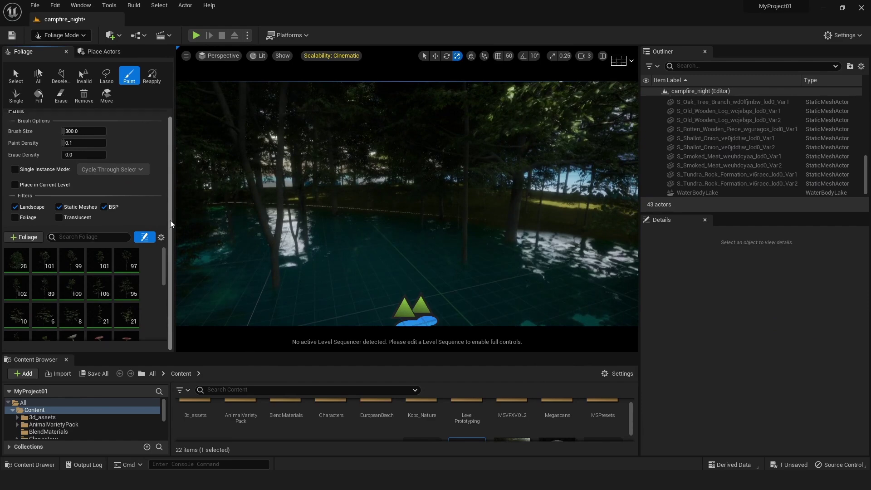
{"action": "left_click", "coordinate": [17, 261]}
{"action": "left_click", "coordinate": [123, 313], "text": "shift"}
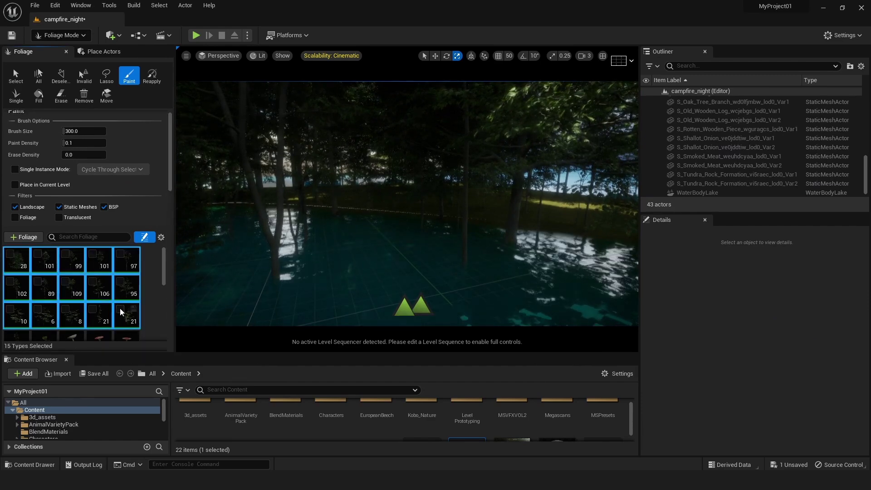
Erase the selected foliage types standing in the lake and along its shore with the 300-size Erase brush
{"action": "left_click_drag", "start_coordinate": [460, 279], "coordinate": [452, 301], "text": "shift"}
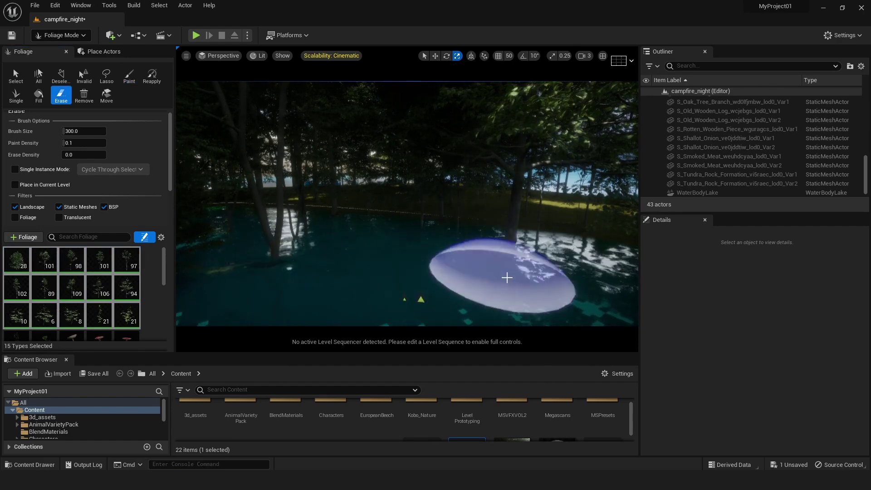
{"action": "left_click_drag", "start_coordinate": [507, 278], "coordinate": [413, 273], "text": "shift"}
{"action": "mouse_move", "coordinate": [424, 234]}
{"action": "left_mouse_down", "text": "shift"}
{"action": "mouse_move", "coordinate": [282, 286]}
{"action": "mouse_move", "coordinate": [272, 360]}
{"action": "left_mouse_up", "text": "shift"}
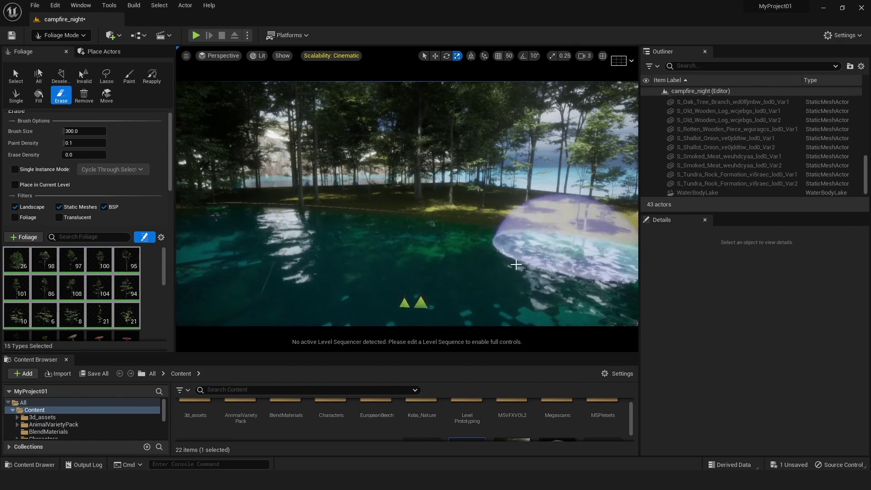
{"action": "left_click_drag", "start_coordinate": [516, 265], "coordinate": [416, 301], "text": "shift"}
{"action": "mouse_move", "coordinate": [350, 236]}
{"action": "right_mouse_down"}
{"action": "mouse_move", "coordinate": [326, 245]}
{"action": "mouse_move", "coordinate": [335, 267]}
{"action": "mouse_move", "coordinate": [385, 290]}
{"action": "right_mouse_up"}
{"action": "left_click_drag", "start_coordinate": [385, 290], "coordinate": [463, 289], "text": "shift"}
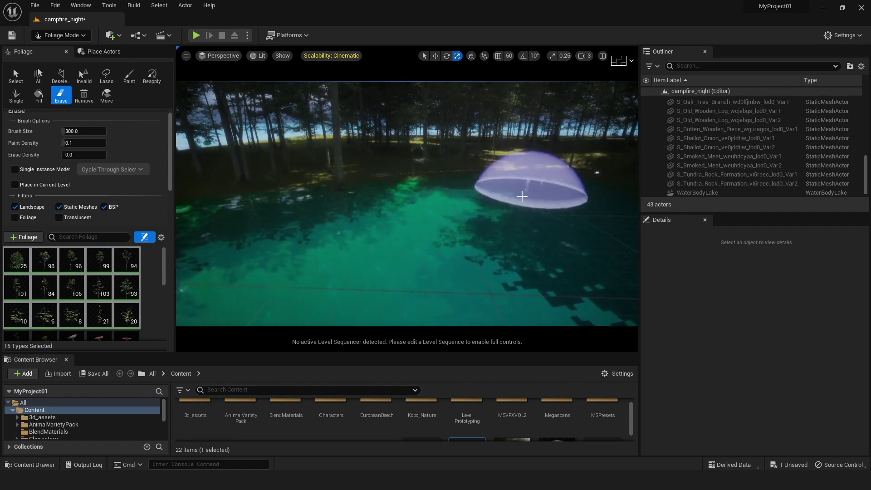
{"action": "left_click_drag", "start_coordinate": [521, 196], "coordinate": [399, 222], "text": "shift"}
{"action": "right_click_drag", "start_coordinate": [399, 222], "coordinate": [447, 229]}
{"action": "left_click_drag", "start_coordinate": [363, 234], "coordinate": [344, 238], "text": "shift"}
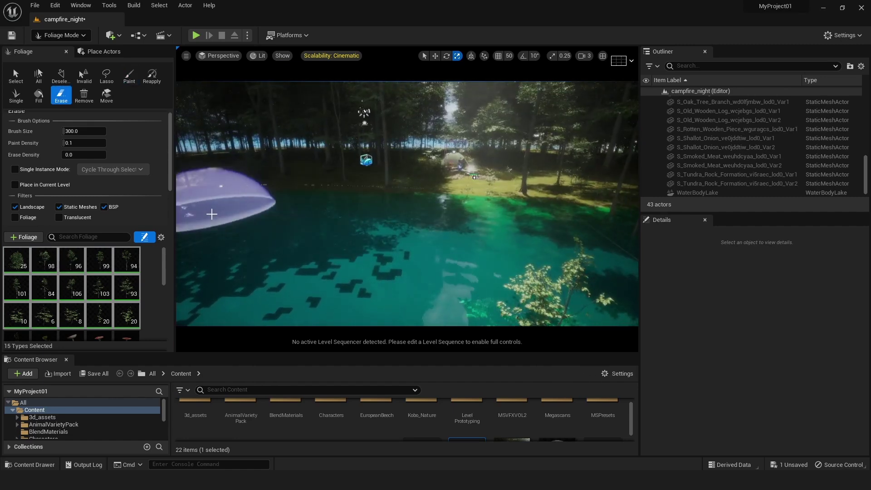
{"action": "left_click_drag", "start_coordinate": [401, 298], "coordinate": [386, 295], "text": "shift"}
{"action": "right_click_drag", "start_coordinate": [385, 295], "coordinate": [526, 288]}
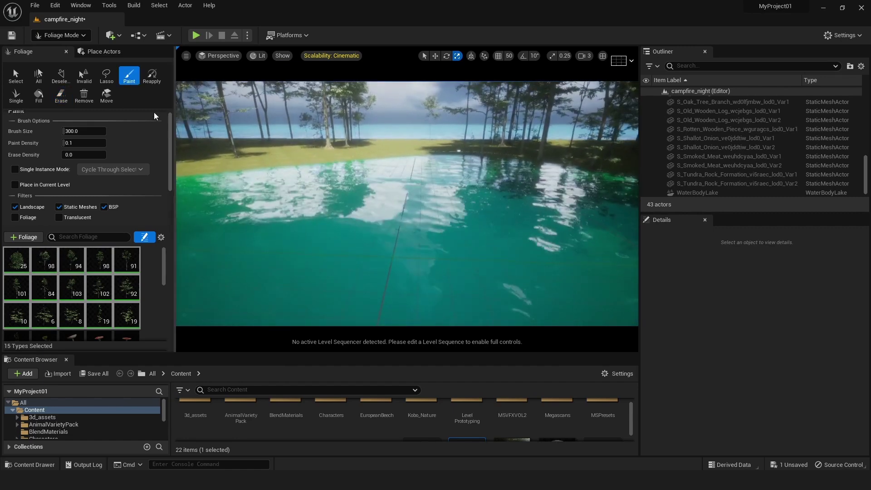
Return to Selection mode and select the lake in the viewport
{"action": "left_click", "coordinate": [61, 35]}
{"action": "left_click", "coordinate": [59, 49]}
{"action": "right_click_drag", "start_coordinate": [436, 214], "coordinate": [340, 246]}
{"action": "left_click", "coordinate": [402, 253]}
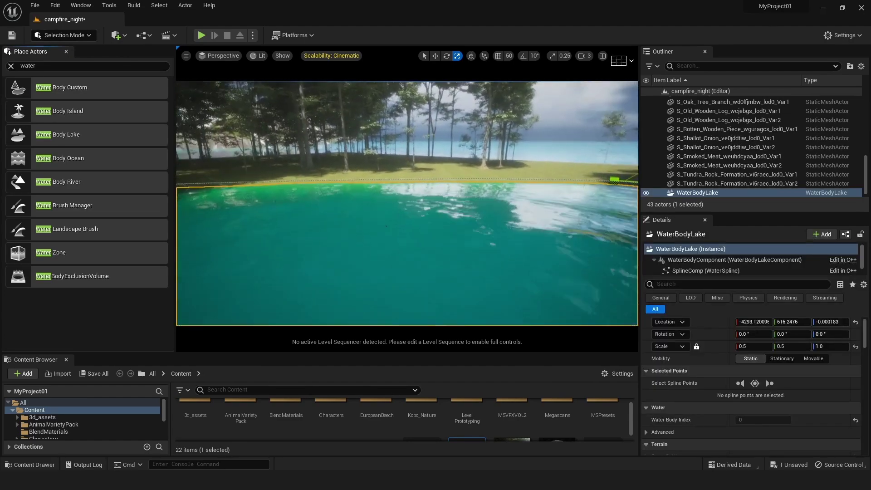
{"action": "right_click_drag", "start_coordinate": [399, 213], "coordinate": [525, 281]}
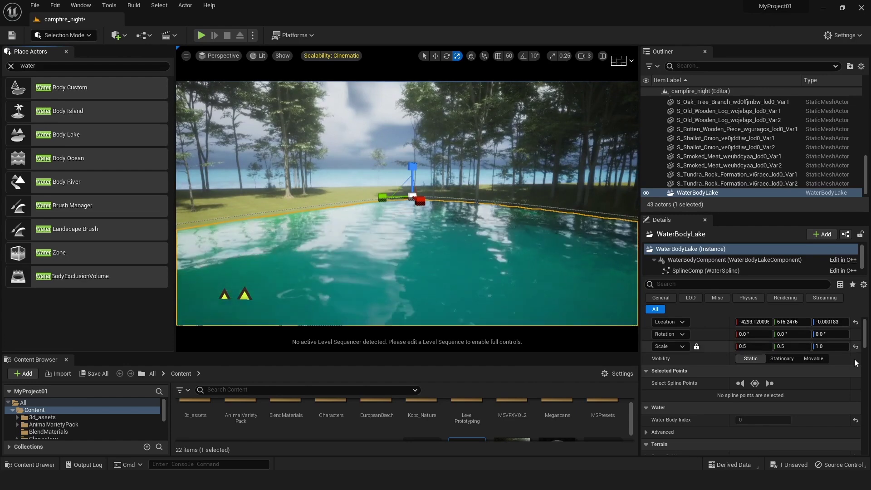
Set the lake's Waves Source to Gerstner Water Waves and expand the Gerstner Wave Generator settings
{"action": "left_click_drag", "start_coordinate": [864, 341], "coordinate": [865, 370]}
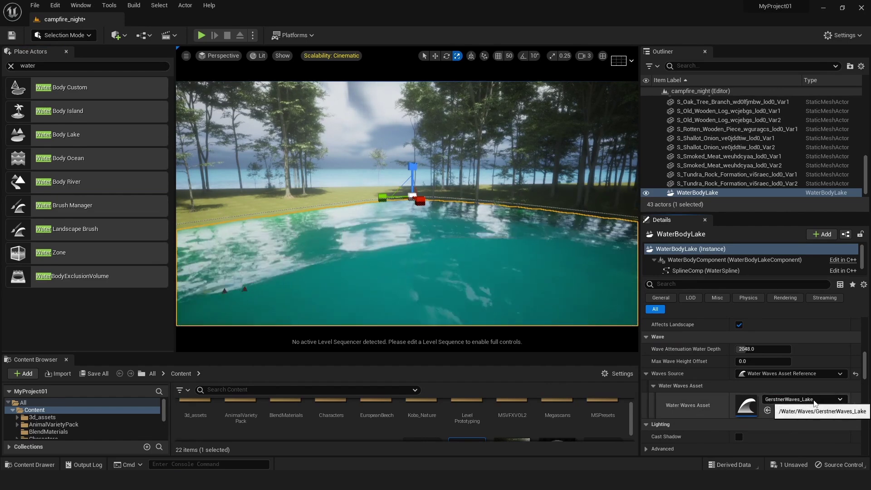
{"action": "left_click_drag", "start_coordinate": [866, 373], "coordinate": [866, 368]}
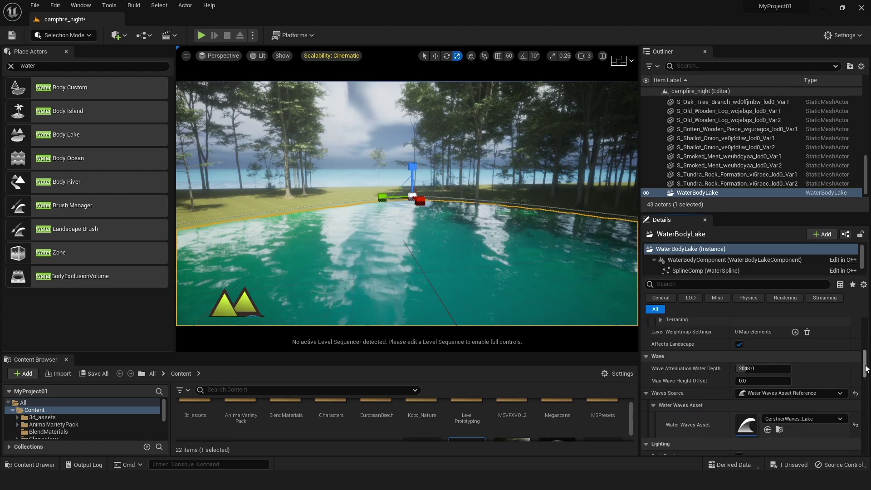
{"action": "left_click", "coordinate": [841, 392]}
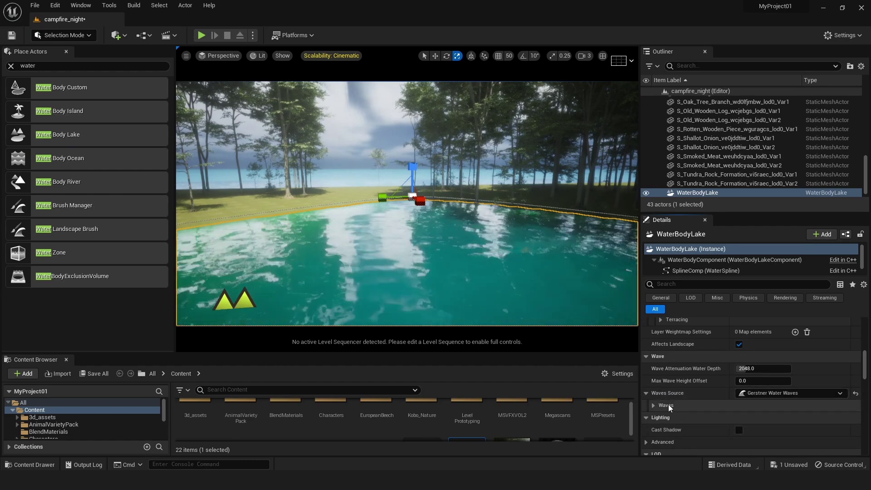
{"action": "left_click", "coordinate": [654, 407]}
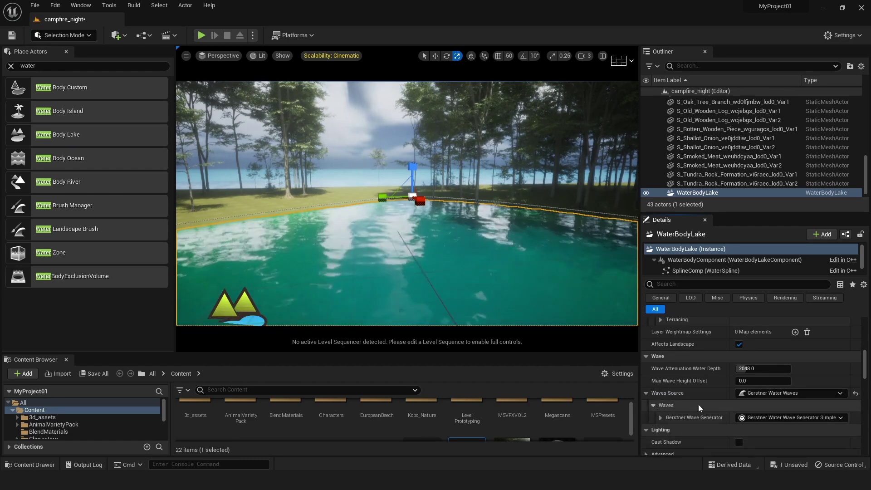
{"action": "scroll", "coordinate": [659, 381], "scroll_direction": "down", "scroll_amount": 3}
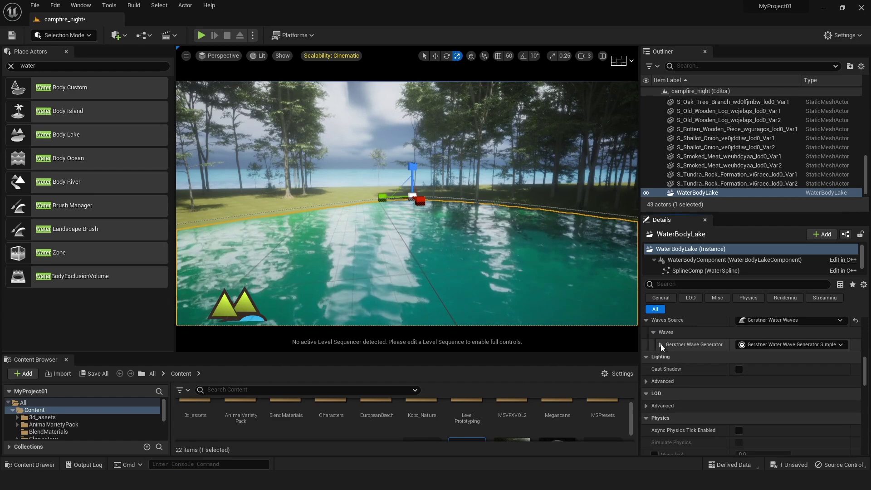
{"action": "left_click", "coordinate": [660, 344]}
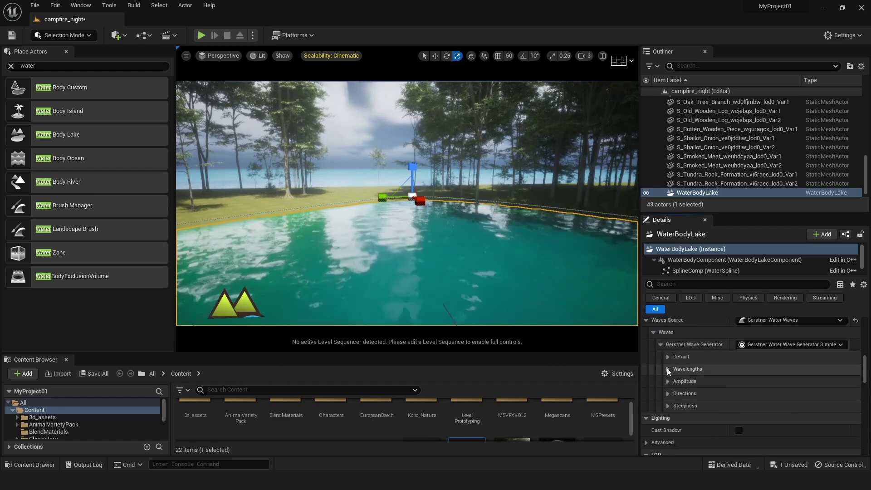
Set the wave generator's Max Wavelength to 3000
{"action": "left_click", "coordinate": [668, 369]}
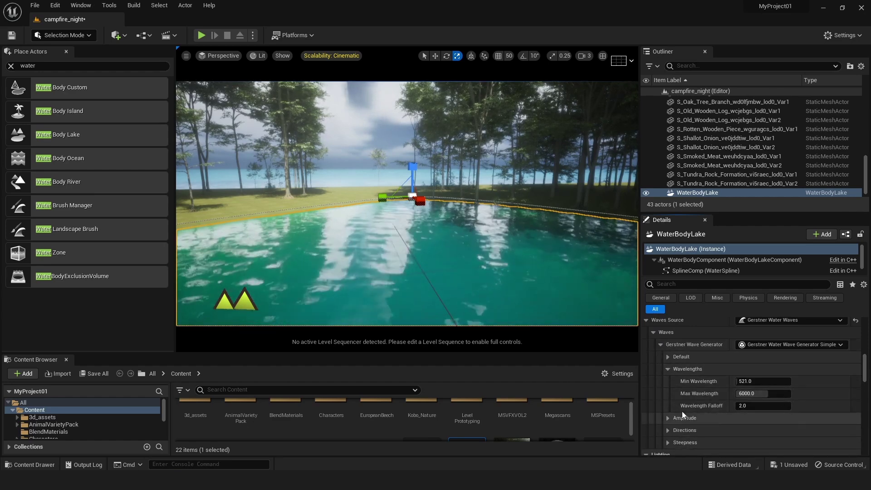
{"action": "left_click", "coordinate": [757, 393]}
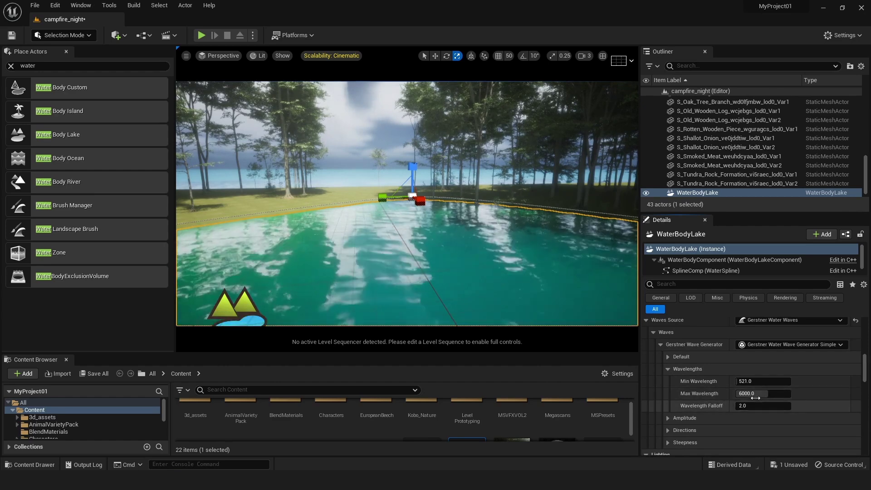
{"action": "type", "text": "3000"}
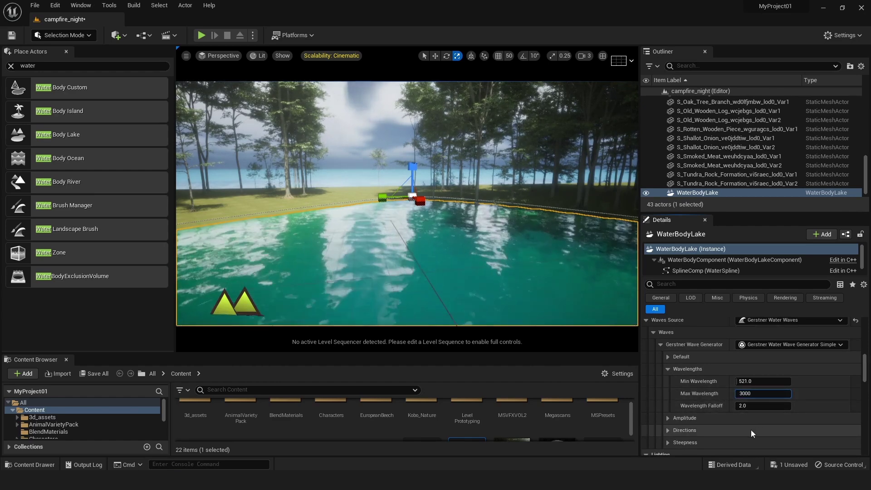
{"action": "key", "text": "Return"}
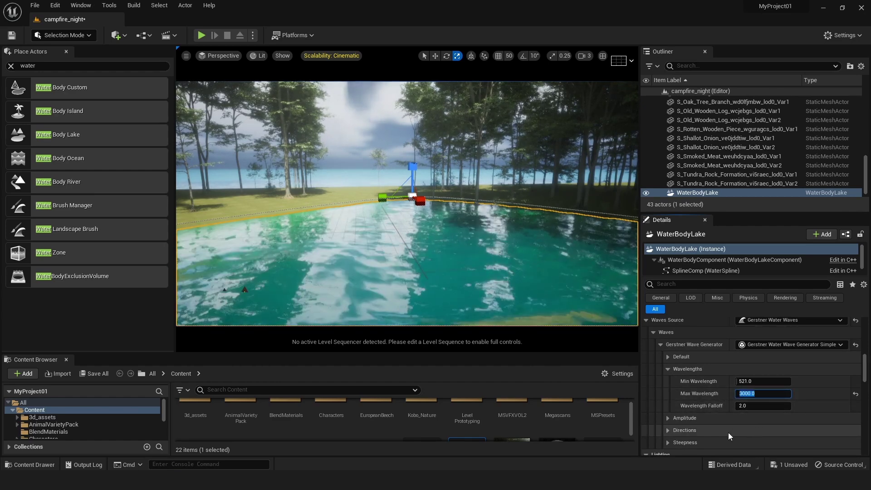
Set the wave generator's Max Amplitude to 40
{"action": "left_click", "coordinate": [667, 369]}
{"action": "left_click", "coordinate": [667, 381]}
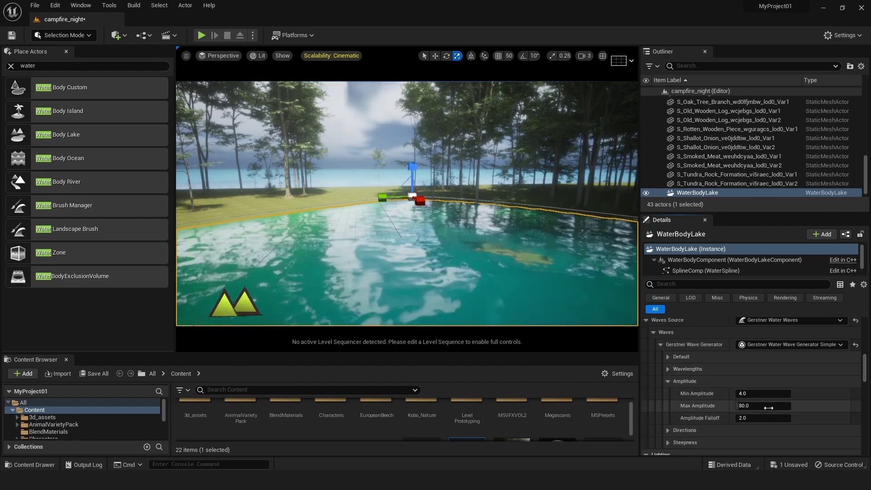
{"action": "type", "text": "40"}
{"action": "key", "text": "Return"}
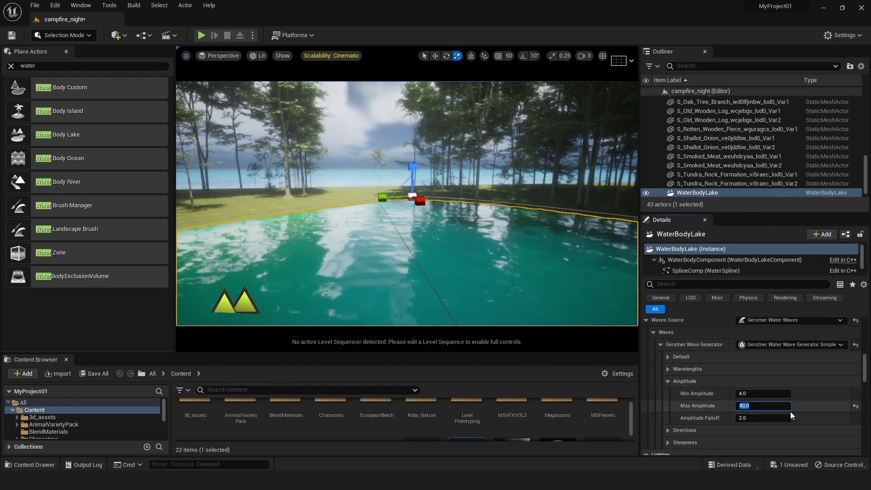
Set the wave generator's Max Wavelength to 6000
{"action": "left_click", "coordinate": [668, 369]}
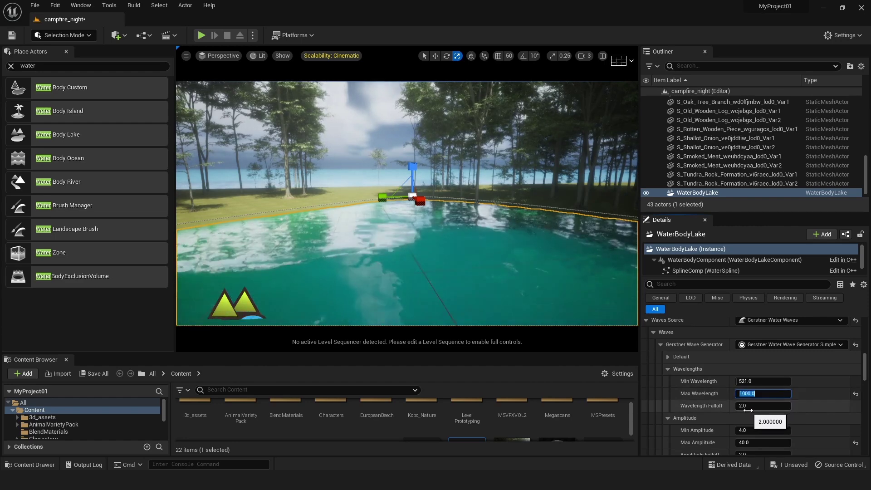
{"action": "left_click", "coordinate": [767, 394]}
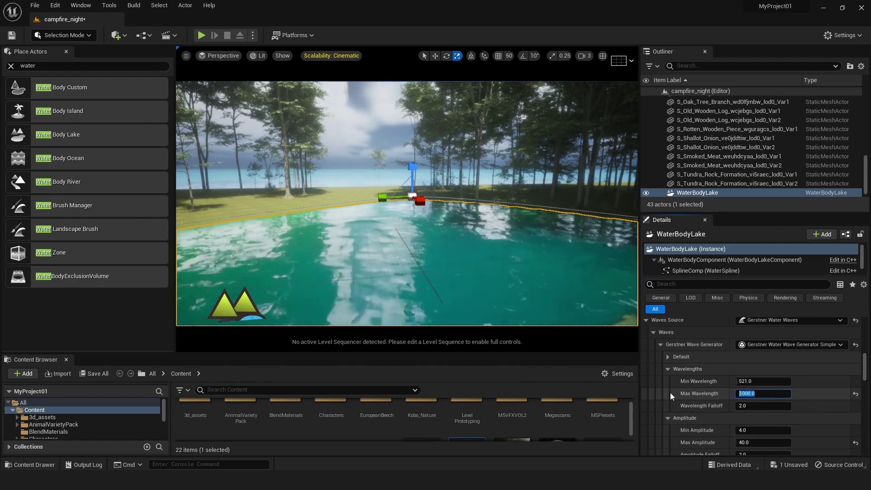
{"action": "type", "text": "6000"}
{"action": "key", "text": "Return"}
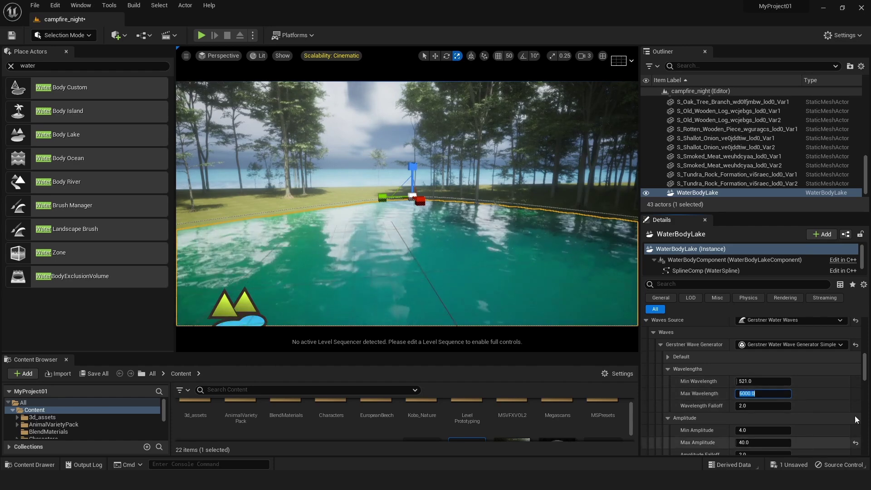
Set the wave generator's Max Amplitude to 20
{"action": "left_click_drag", "start_coordinate": [863, 365], "coordinate": [866, 375]}
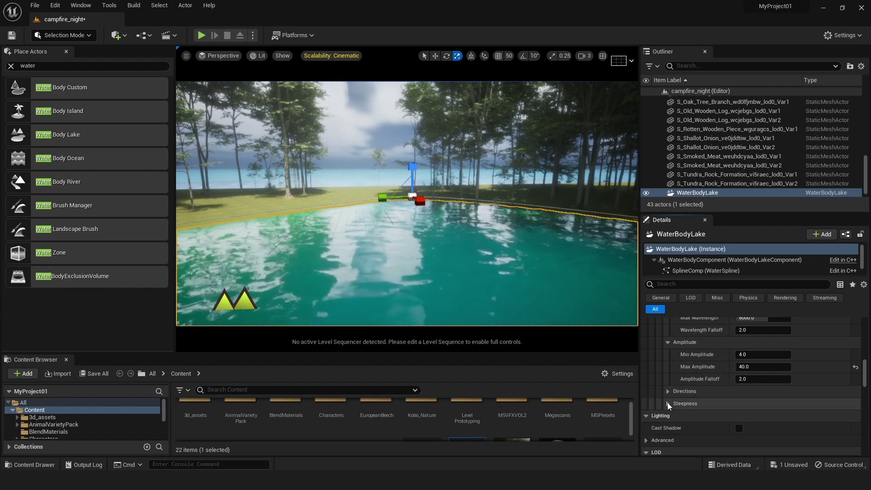
{"action": "left_click", "coordinate": [761, 369]}
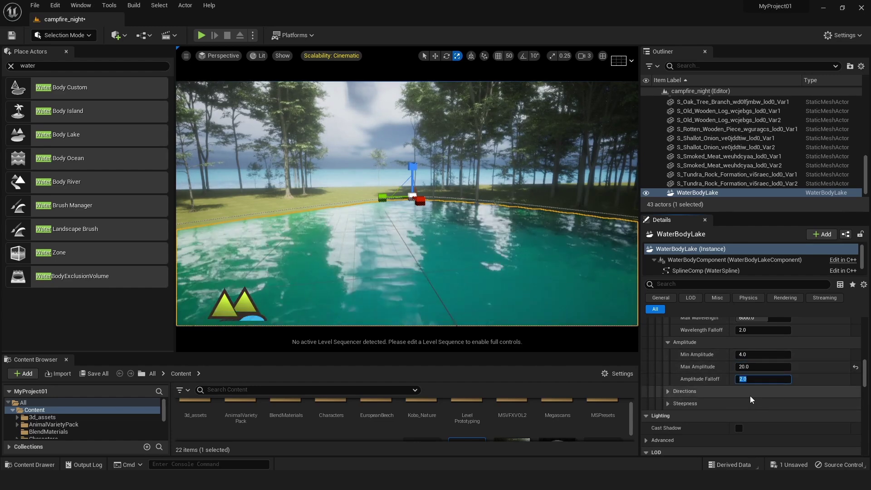
{"action": "scroll", "coordinate": [788, 377], "scroll_direction": "up", "scroll_amount": 3}
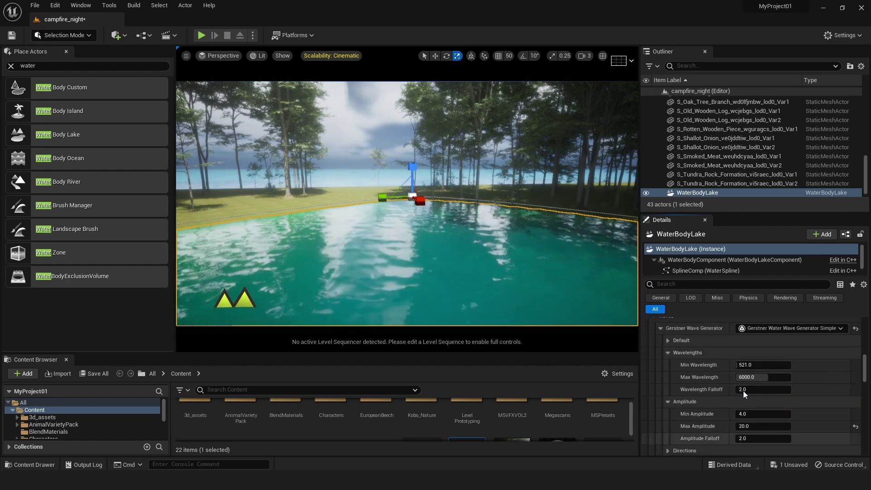
{"action": "mouse_move", "coordinate": [511, 250]}
{"action": "right_mouse_down"}
{"action": "mouse_move", "coordinate": [326, 252]}
{"action": "mouse_move", "coordinate": [522, 251]}
{"action": "right_mouse_up"}
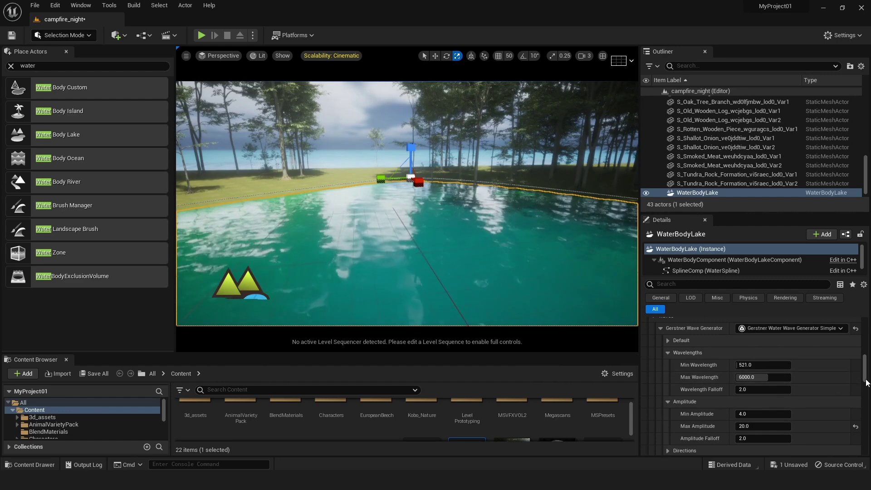
Open the lake's water material, Water_Material_Lake, from its Rendering settings
{"action": "scroll", "coordinate": [859, 380], "scroll_direction": "down", "scroll_amount": 3}
{"action": "left_click_drag", "start_coordinate": [862, 381], "coordinate": [864, 425]}
{"action": "scroll", "coordinate": [856, 410], "scroll_direction": "down", "scroll_amount": 8}
{"action": "scroll", "coordinate": [864, 410], "scroll_direction": "down", "scroll_amount": 2}
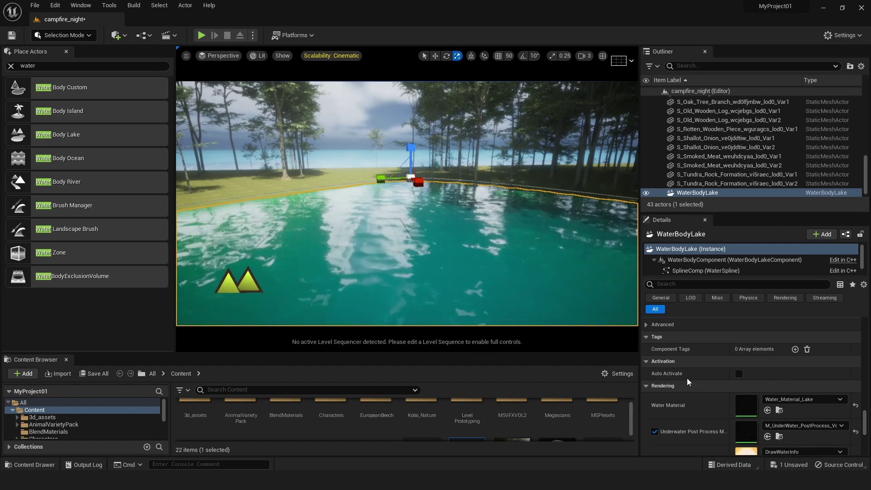
{"action": "double_click", "coordinate": [748, 408]}
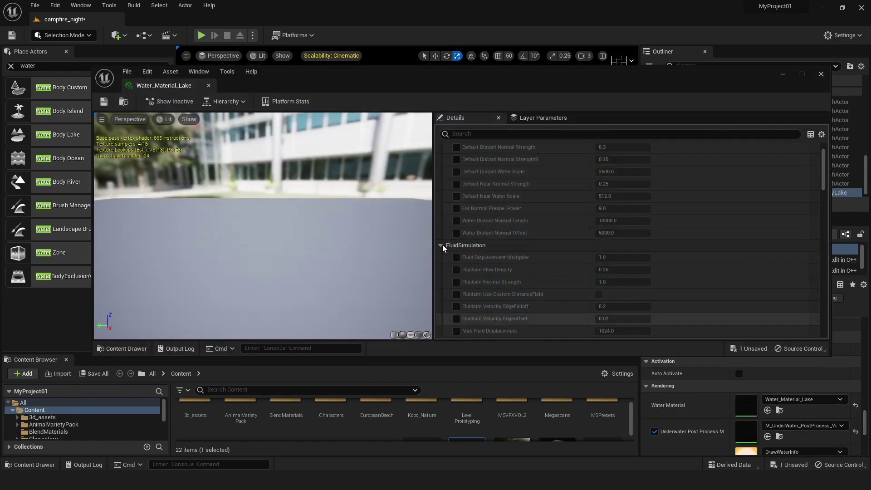
Move and resize the material editor window so its parameters and the lake in the viewport can be seen together
{"action": "left_click_drag", "start_coordinate": [398, 83], "coordinate": [331, 91]}
{"action": "double_click", "coordinate": [331, 92]}
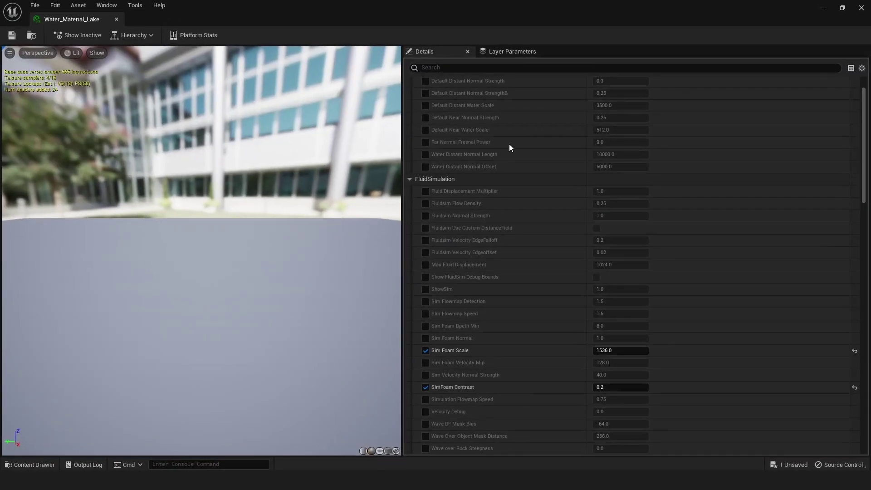
{"action": "scroll", "coordinate": [863, 144], "scroll_direction": "up", "scroll_amount": 2}
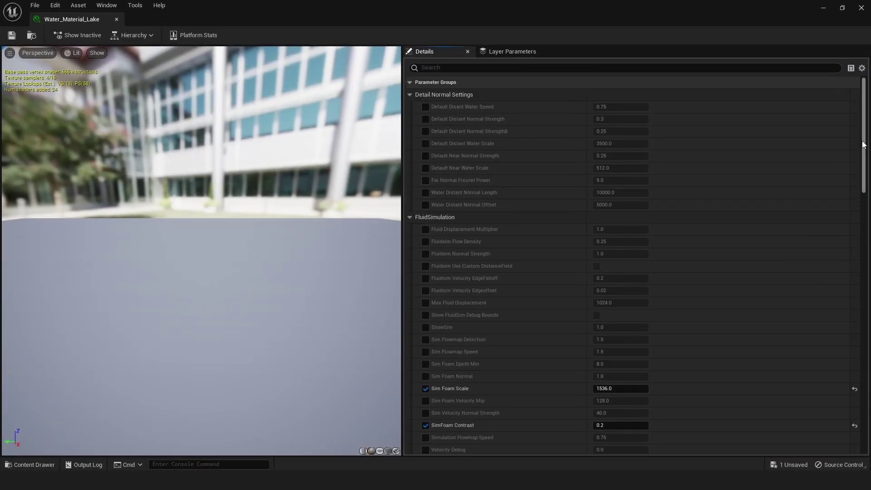
{"action": "left_click", "coordinate": [841, 7]}
{"action": "left_click_drag", "start_coordinate": [666, 116], "coordinate": [289, 66]}
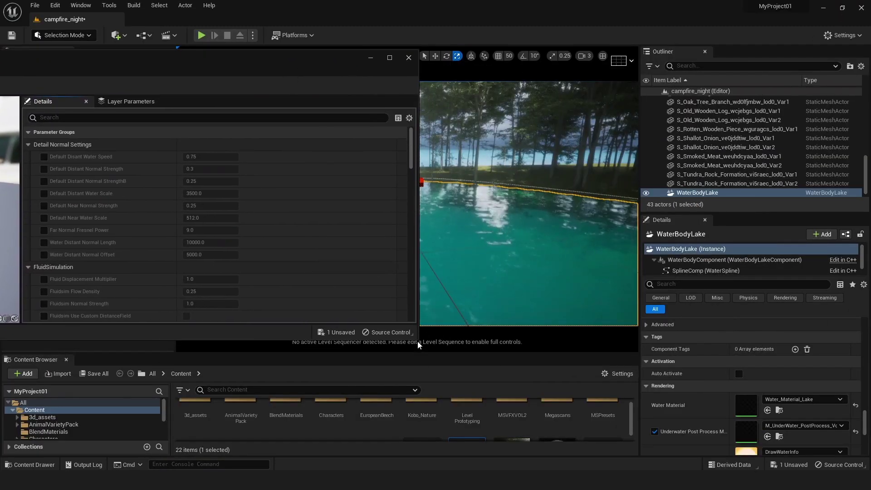
{"action": "left_click_drag", "start_coordinate": [416, 339], "coordinate": [396, 447]}
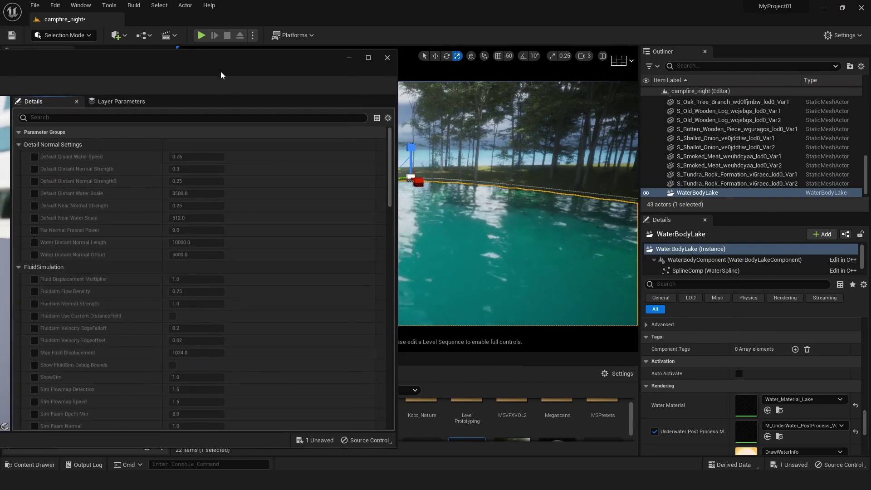
{"action": "mouse_move", "coordinate": [220, 71]}
{"action": "left_mouse_down"}
{"action": "mouse_move", "coordinate": [227, 68]}
{"action": "mouse_move", "coordinate": [220, 67]}
{"action": "left_mouse_up"}
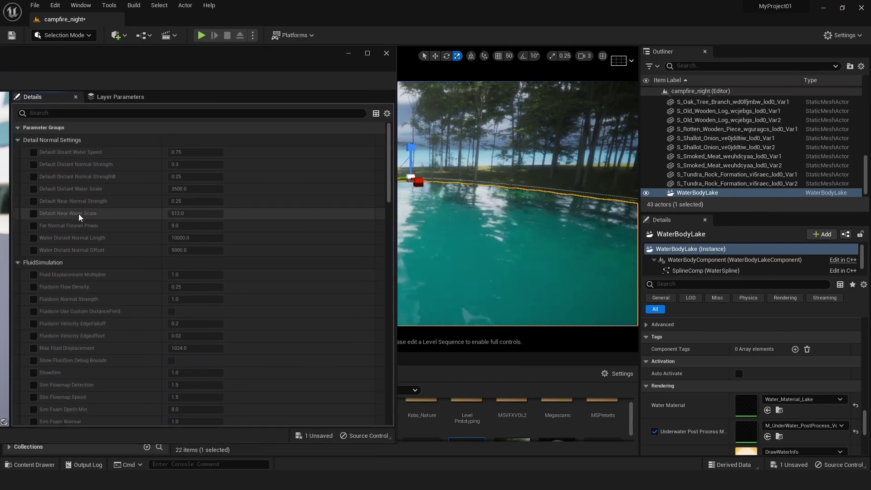
Enable the Default Near Normal Strength parameter of the lake material and set it to 1
{"action": "left_click", "coordinate": [33, 201]}
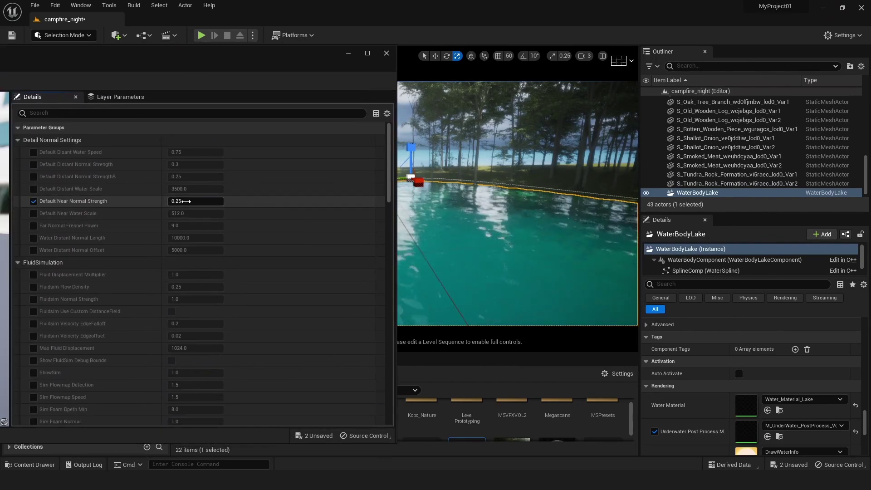
{"action": "left_click", "coordinate": [188, 202]}
{"action": "type", "text": "1"}
{"action": "key", "text": "Tab"}
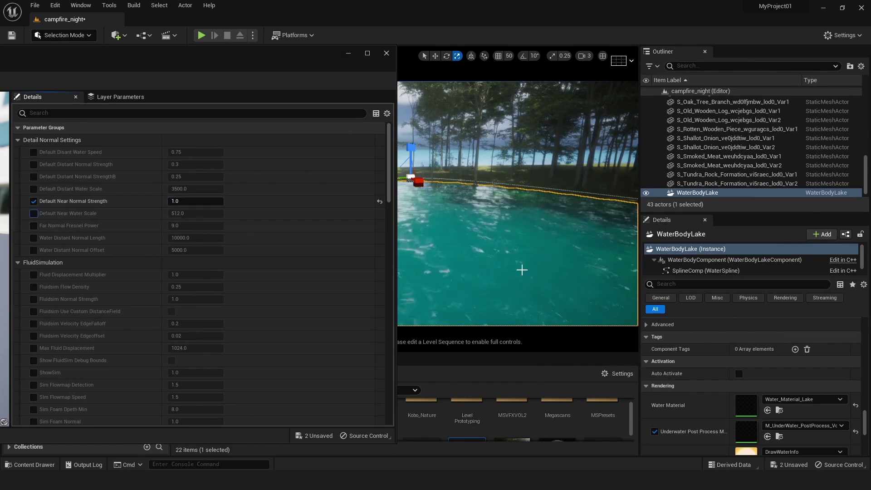
Lower the lake material's Default Near Normal Strength to 0.5
{"action": "left_click_drag", "start_coordinate": [275, 57], "coordinate": [244, 59]}
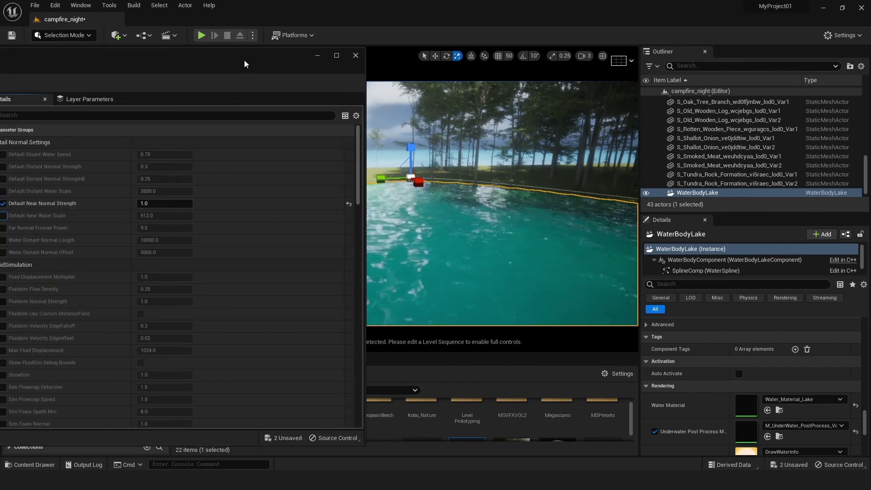
{"action": "left_click", "coordinate": [165, 203]}
{"action": "key", "text": "BackSpace"}
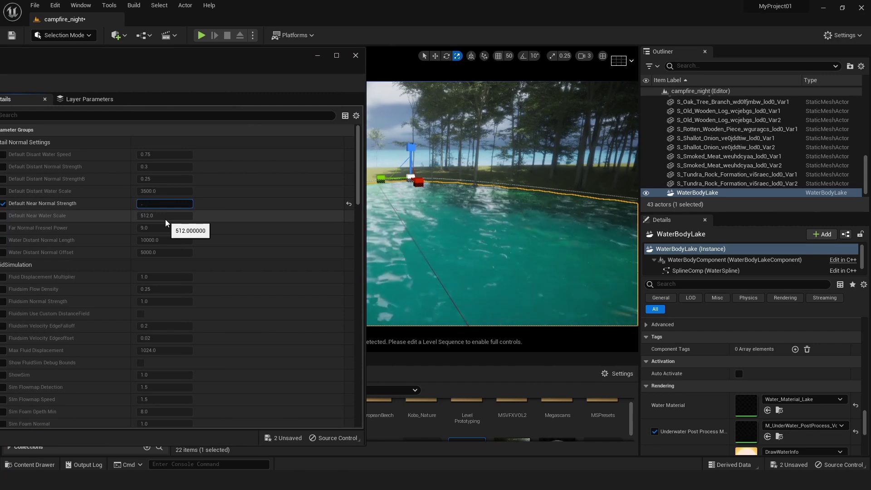
{"action": "type", "text": "0.5"}
{"action": "key", "text": "Tab"}
Enable the Default Near Water Scale parameter of the lake material and set it to 2048
{"action": "left_click_drag", "start_coordinate": [116, 65], "coordinate": [199, 58]}
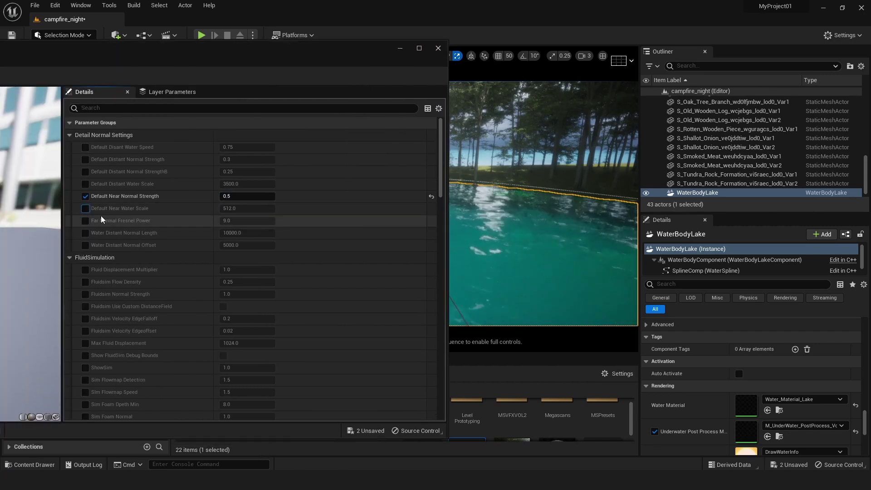
{"action": "left_click", "coordinate": [85, 208]}
{"action": "left_click", "coordinate": [241, 208]}
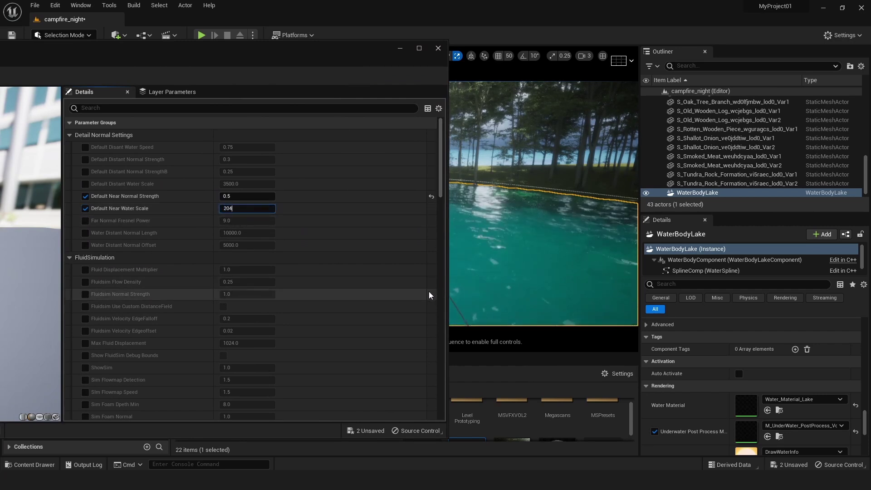
{"action": "type", "text": "2048"}
{"action": "key", "text": "Return"}
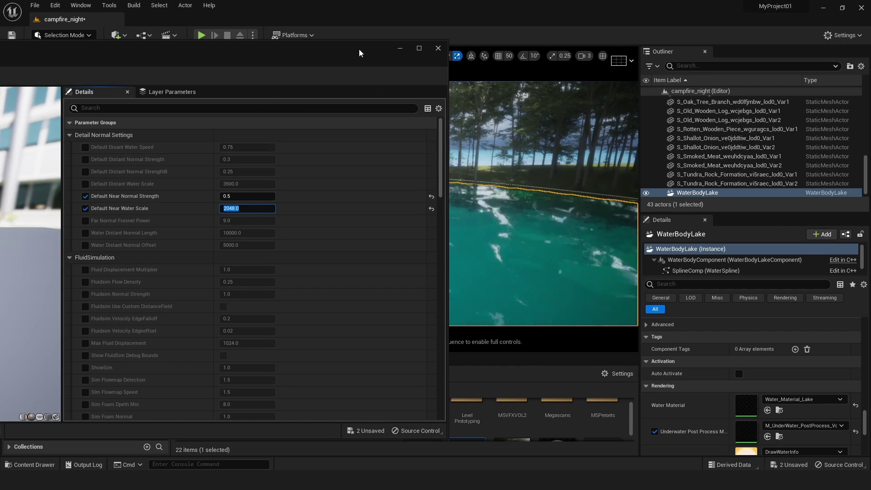
Set the Default Near Water Scale to 256, keeping the lake in the viewport in sight
{"action": "left_click_drag", "start_coordinate": [358, 49], "coordinate": [199, 69]}
{"action": "left_click_drag", "start_coordinate": [88, 80], "coordinate": [214, 67]}
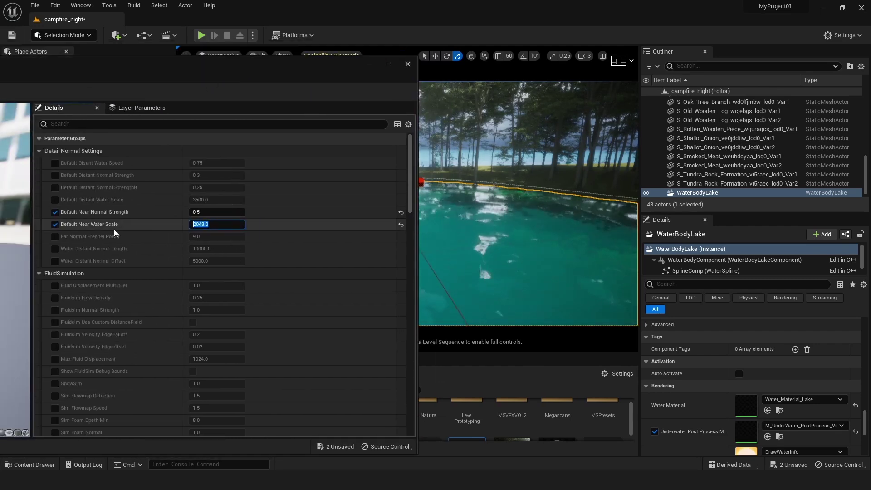
{"action": "type", "text": "256"}
{"action": "key", "text": "Return"}
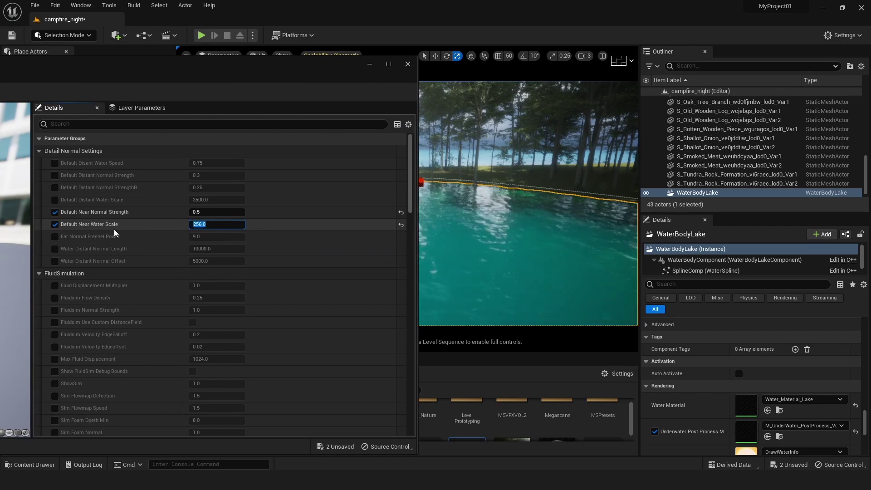
{"action": "left_click_drag", "start_coordinate": [263, 73], "coordinate": [294, 61]}
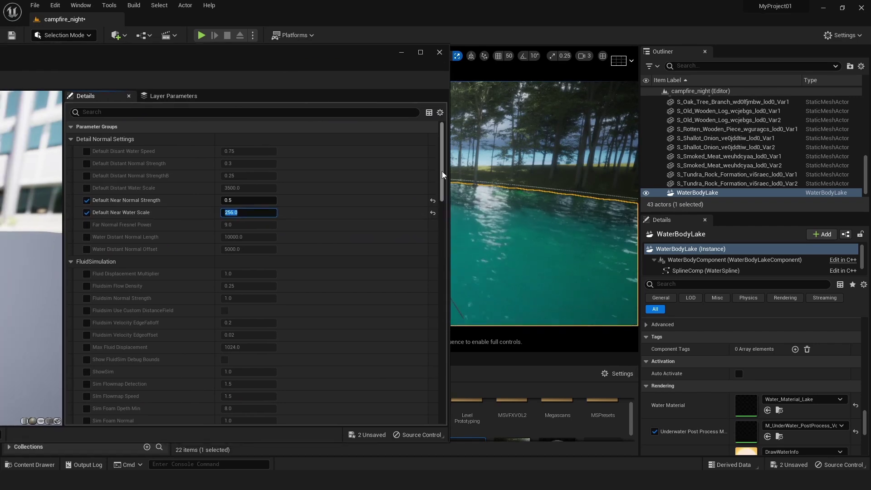
Shift the lake's Absorption colour toward green, with R about 52.27, G about 893.74 and B about 583.31
{"action": "left_click_drag", "start_coordinate": [442, 170], "coordinate": [445, 311]}
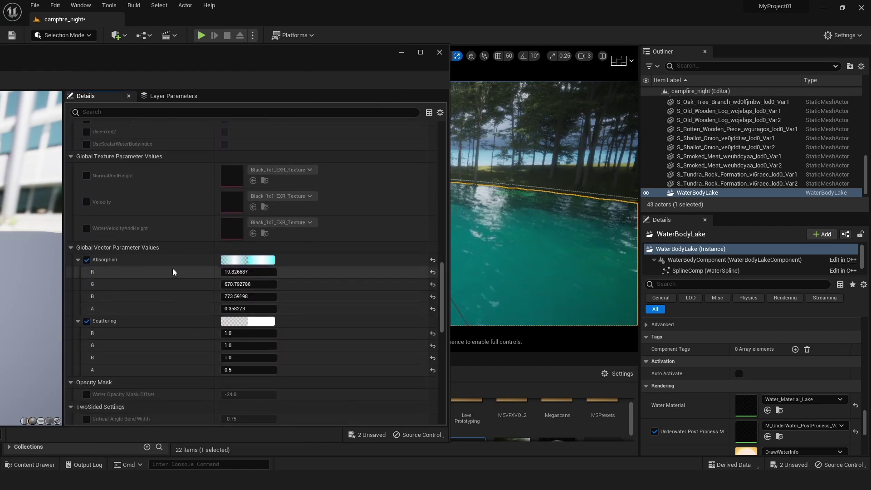
{"action": "left_click_drag", "start_coordinate": [204, 93], "coordinate": [136, 81]}
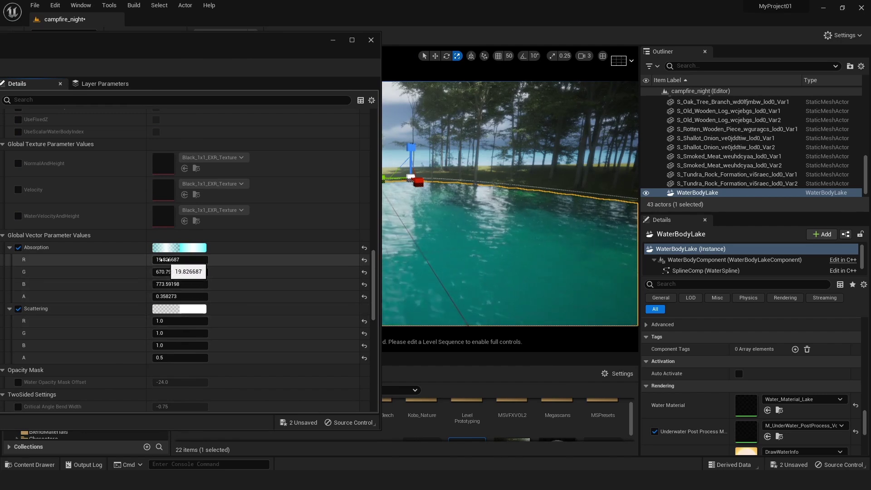
{"action": "left_click_drag", "start_coordinate": [161, 260], "coordinate": [154, 284]}
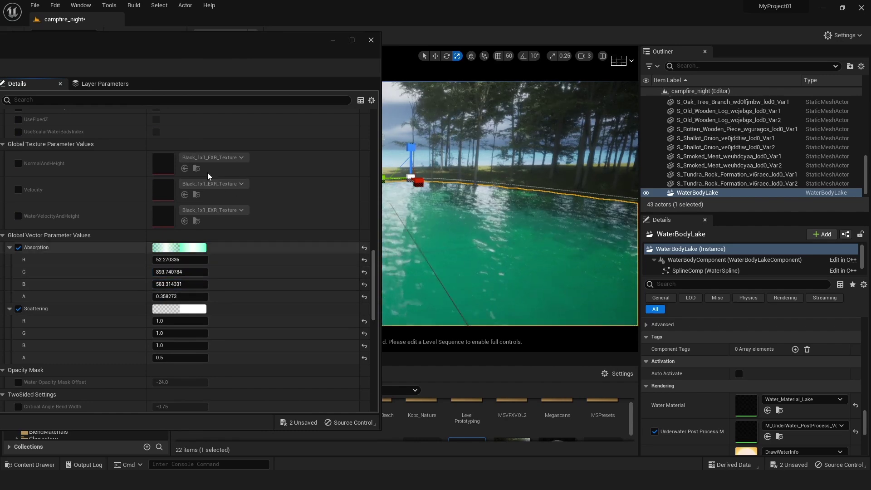
{"action": "mouse_move", "coordinate": [222, 40]}
{"action": "left_mouse_down"}
{"action": "mouse_move", "coordinate": [180, 37]}
{"action": "mouse_move", "coordinate": [272, 38]}
{"action": "mouse_move", "coordinate": [221, 39]}
{"action": "left_mouse_up"}
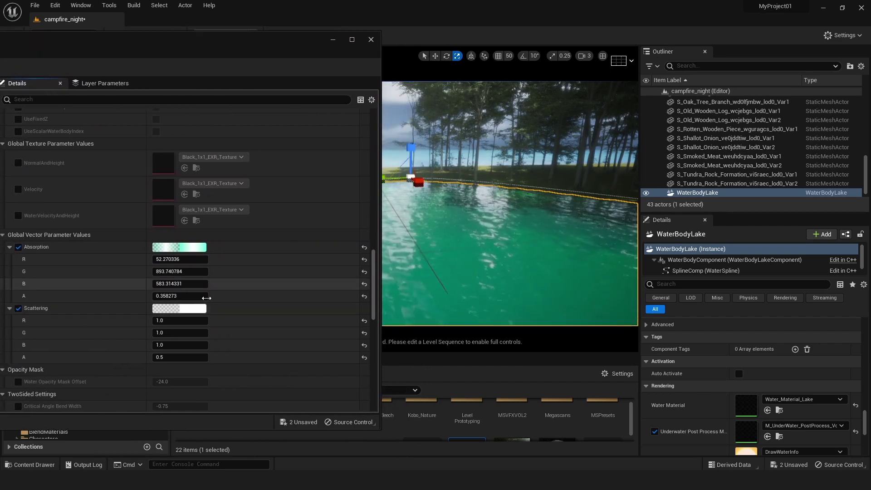
{"action": "left_click_drag", "start_coordinate": [167, 40], "coordinate": [151, 35]}
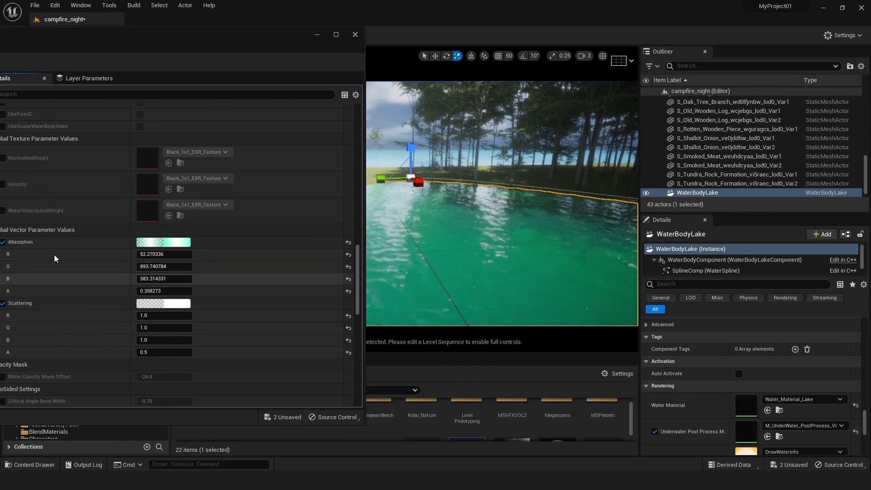
Darken the water by reducing the Absorption A value to about 0.152
{"action": "left_click_drag", "start_coordinate": [152, 291], "coordinate": [151, 291]}
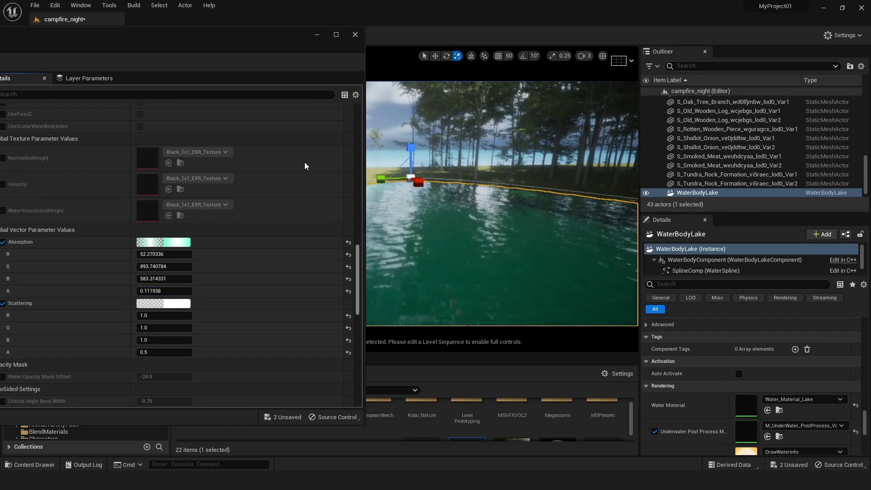
{"action": "left_click_drag", "start_coordinate": [257, 39], "coordinate": [215, 43]}
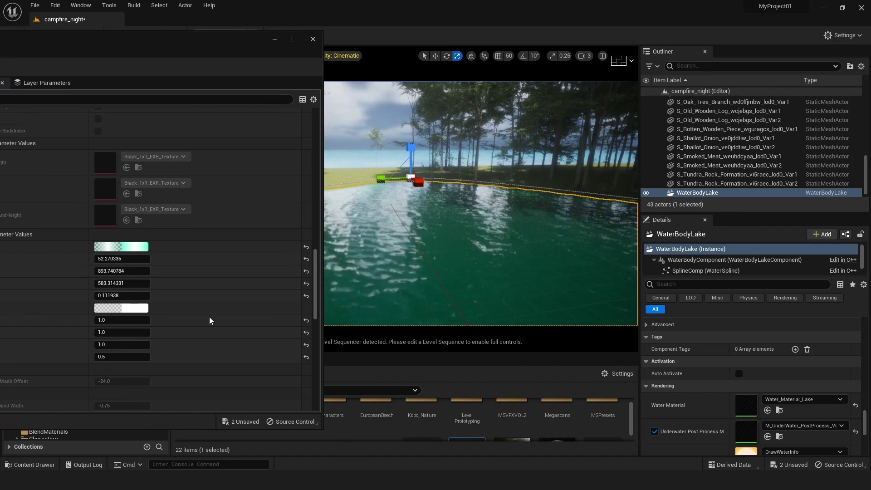
{"action": "left_click_drag", "start_coordinate": [130, 295], "coordinate": [139, 296]}
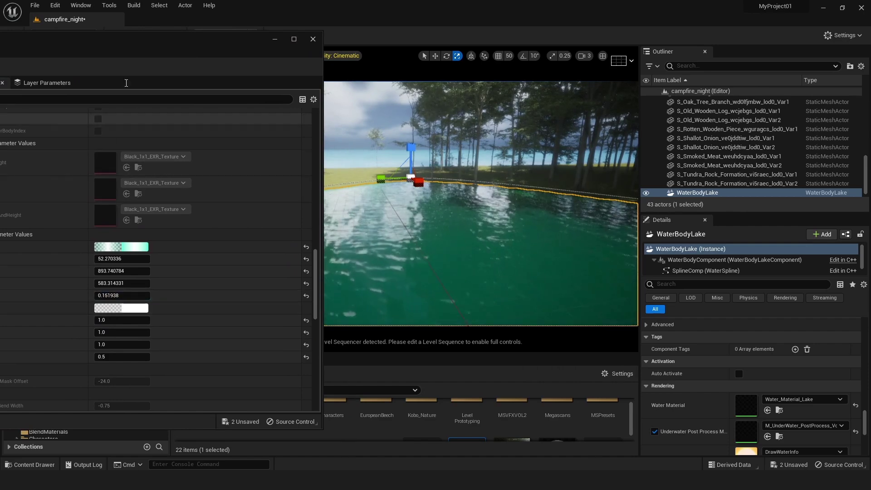
{"action": "left_click_drag", "start_coordinate": [114, 42], "coordinate": [128, 39]}
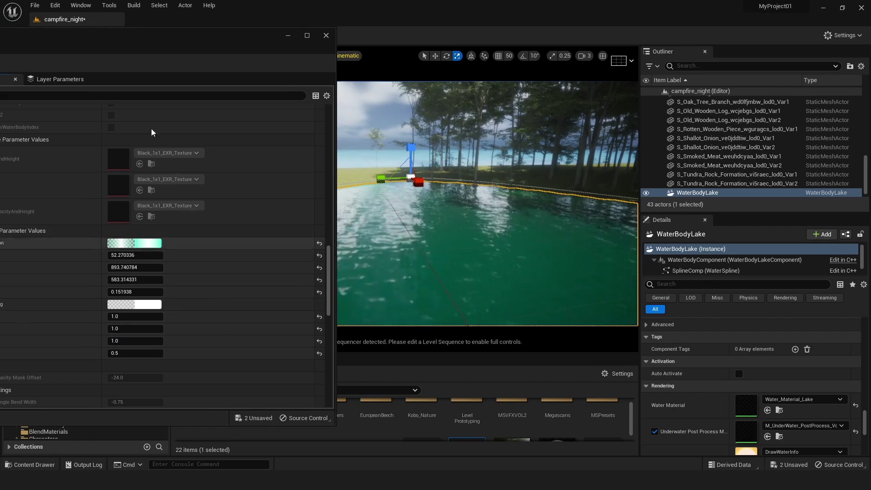
Adjust the Scattering values to about R 1.378, G 1.319, B 1.015 and A 0.612
{"action": "left_click_drag", "start_coordinate": [91, 37], "coordinate": [130, 36]}
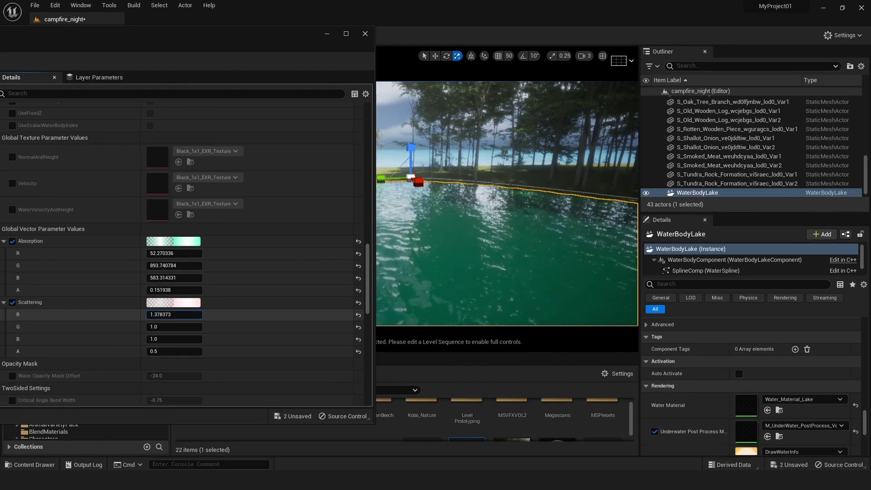
{"action": "left_click_drag", "start_coordinate": [174, 326], "coordinate": [191, 327]}
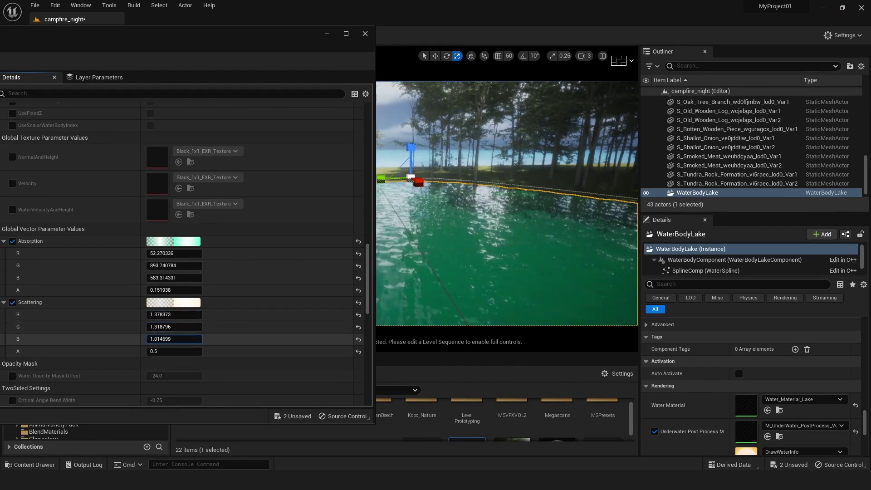
{"action": "left_click_drag", "start_coordinate": [174, 351], "coordinate": [191, 351]}
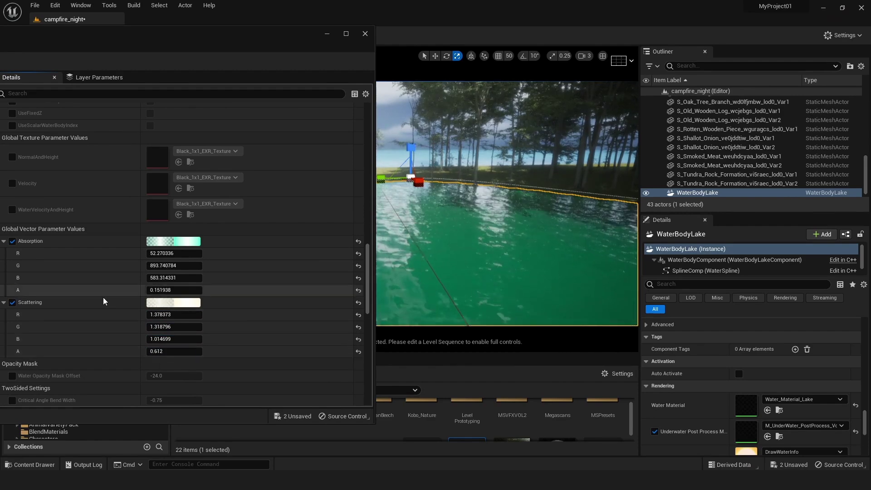
{"action": "left_click_drag", "start_coordinate": [182, 40], "coordinate": [201, 41]}
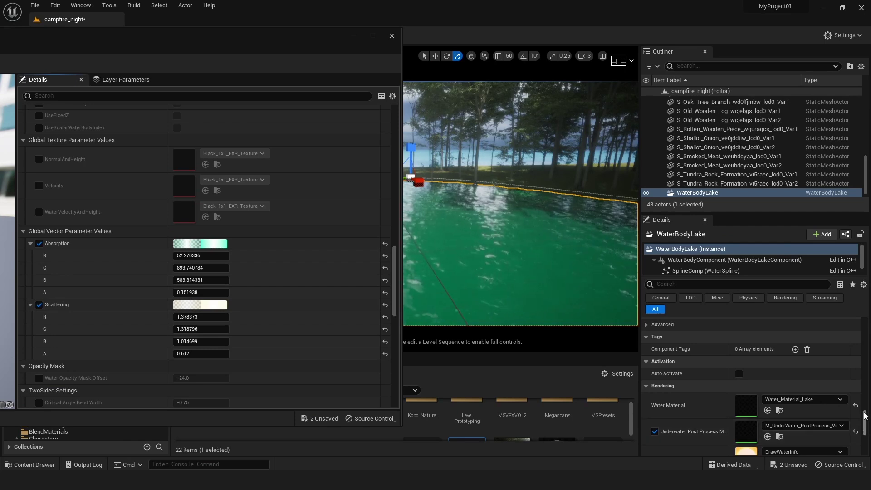
{"action": "left_click_drag", "start_coordinate": [865, 416], "coordinate": [866, 389]}
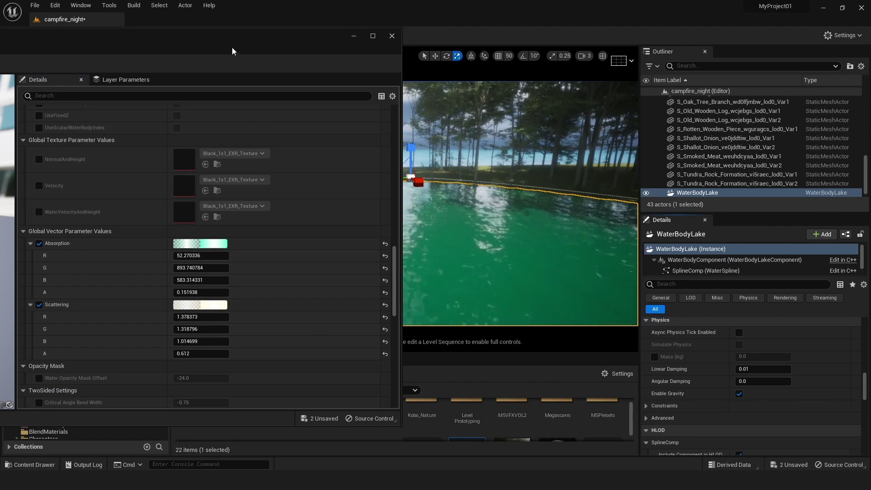
{"action": "left_click_drag", "start_coordinate": [233, 50], "coordinate": [601, 82]}
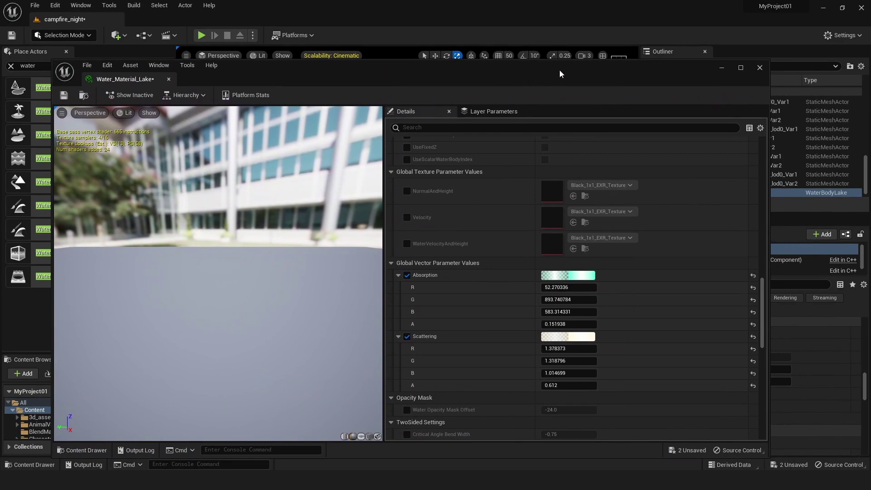
{"action": "left_click_drag", "start_coordinate": [566, 70], "coordinate": [192, 131]}
{"action": "left_click_drag", "start_coordinate": [128, 124], "coordinate": [195, 52]}
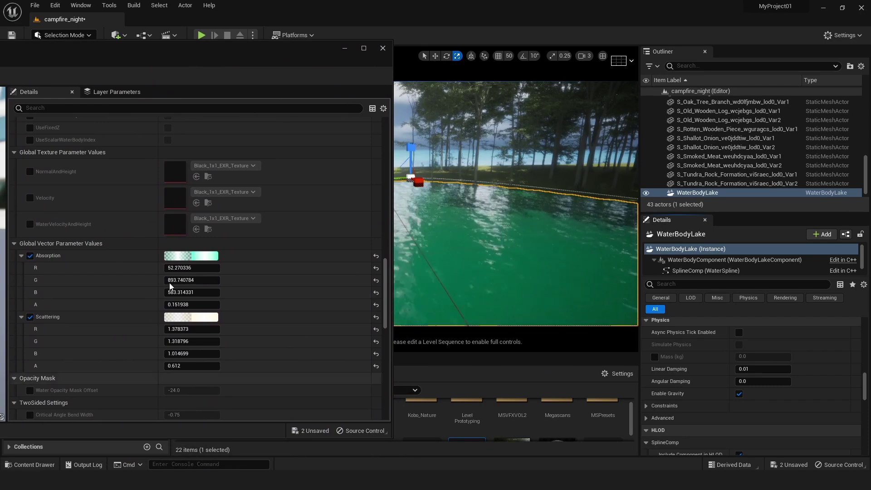
{"action": "left_click_drag", "start_coordinate": [79, 55], "coordinate": [142, 46]}
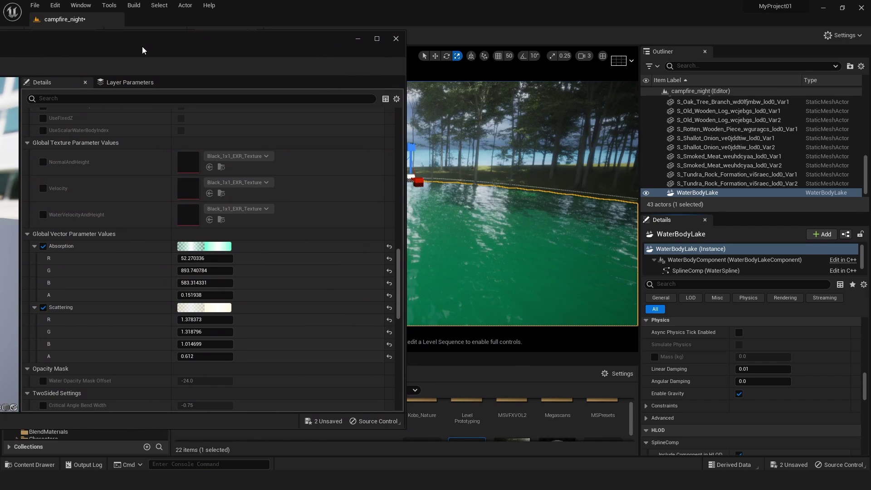
{"action": "left_click_drag", "start_coordinate": [143, 46], "coordinate": [122, 48]}
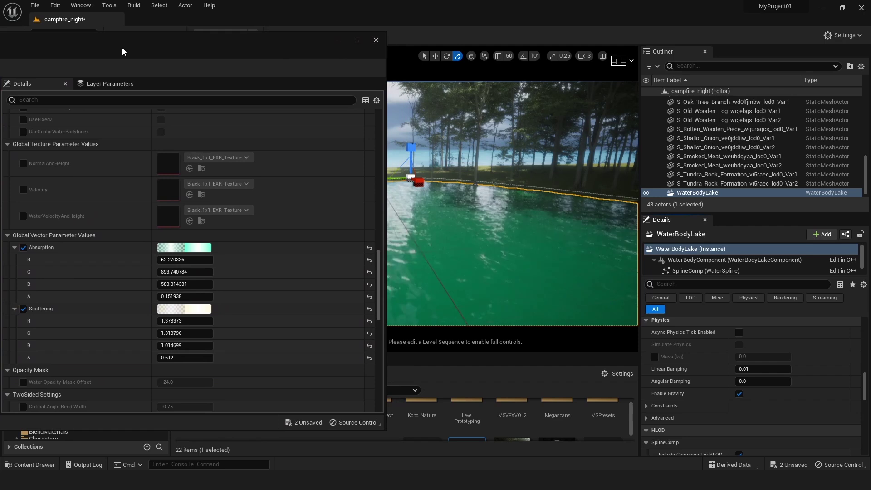